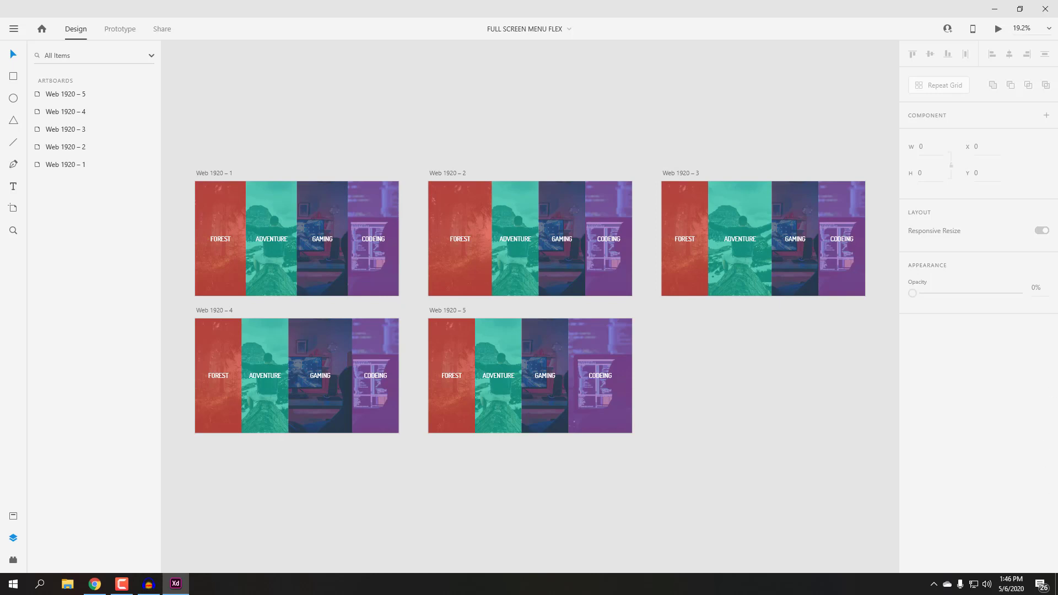
# Step: Preview the prototype in a maximized window and test the Forest, Adventure, Gaming and Codeing panel transitions, then close the preview
pyautogui.click(1000, 30)
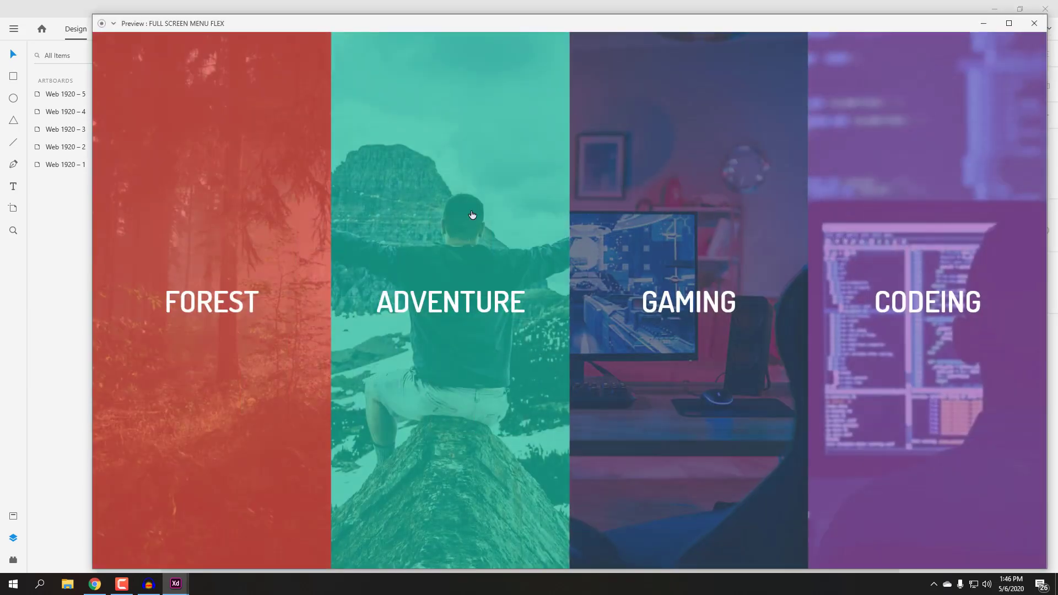
pyautogui.click(1009, 24)
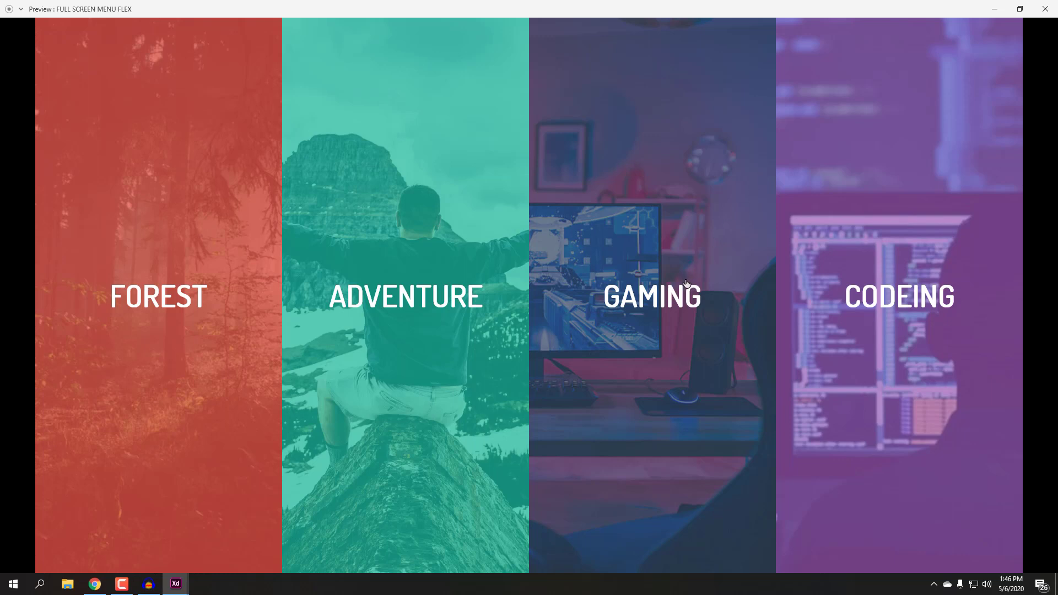
pyautogui.click(172, 317)
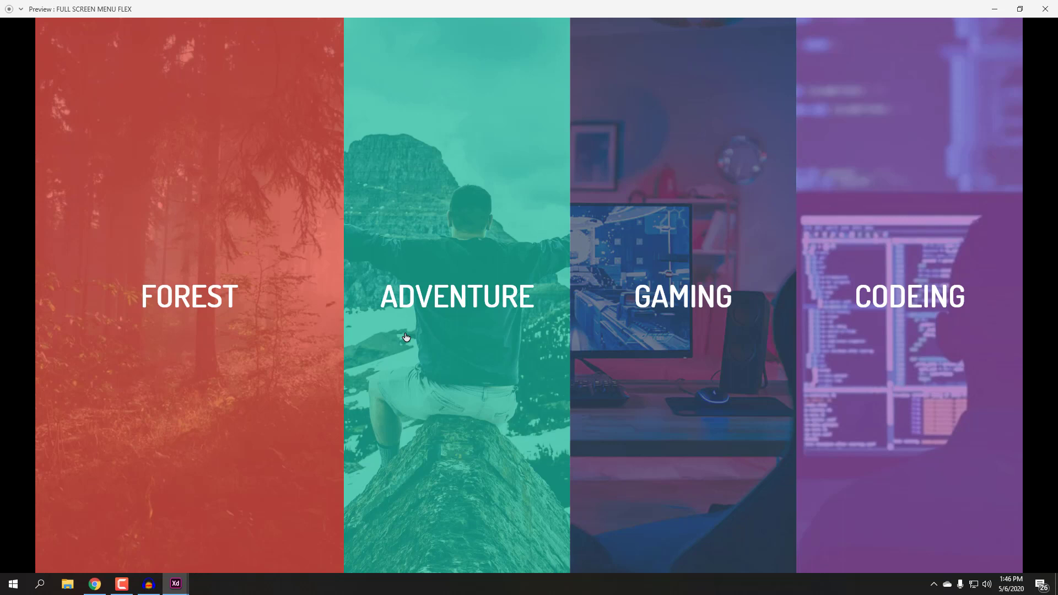
pyautogui.click(428, 323)
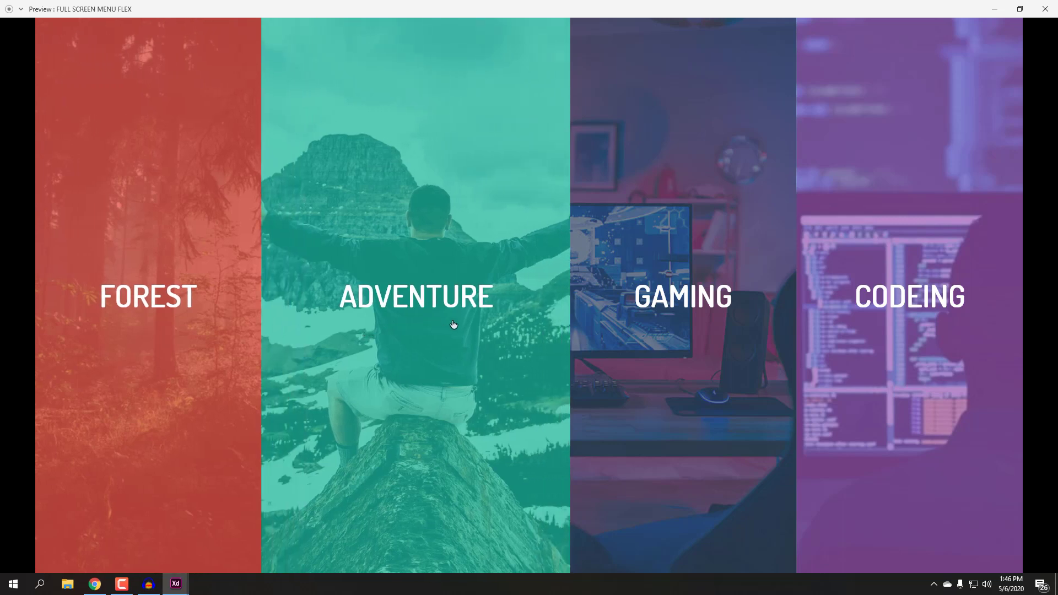
pyautogui.click(668, 327)
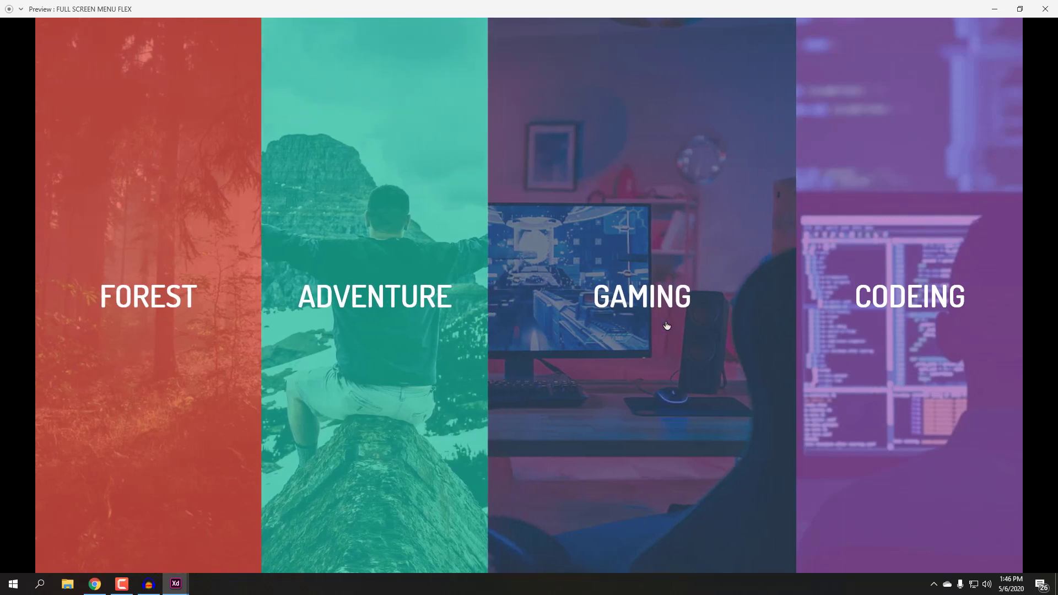
pyautogui.click(856, 326)
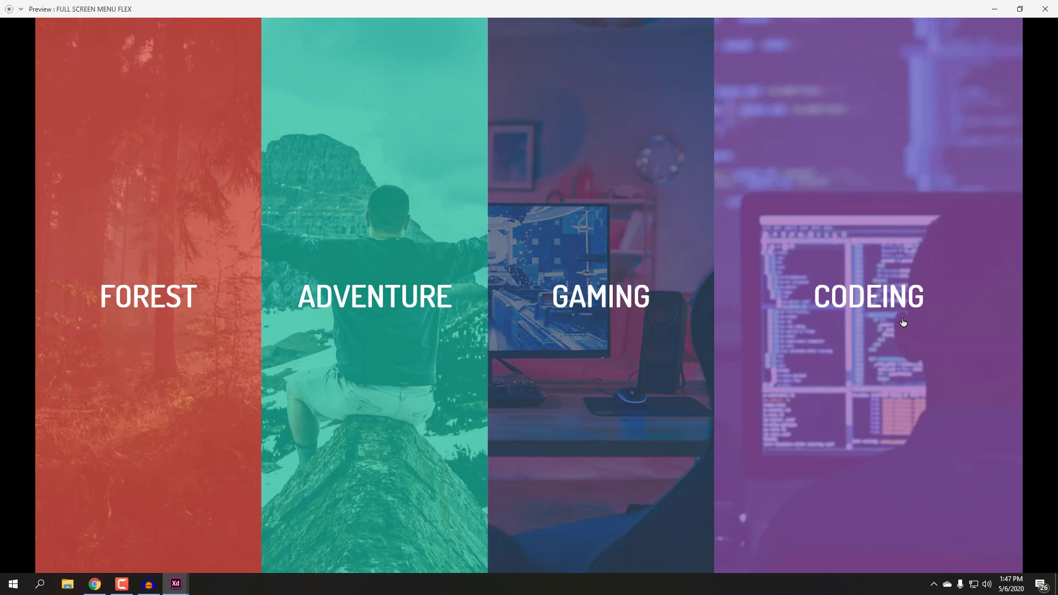
pyautogui.press('Escape')
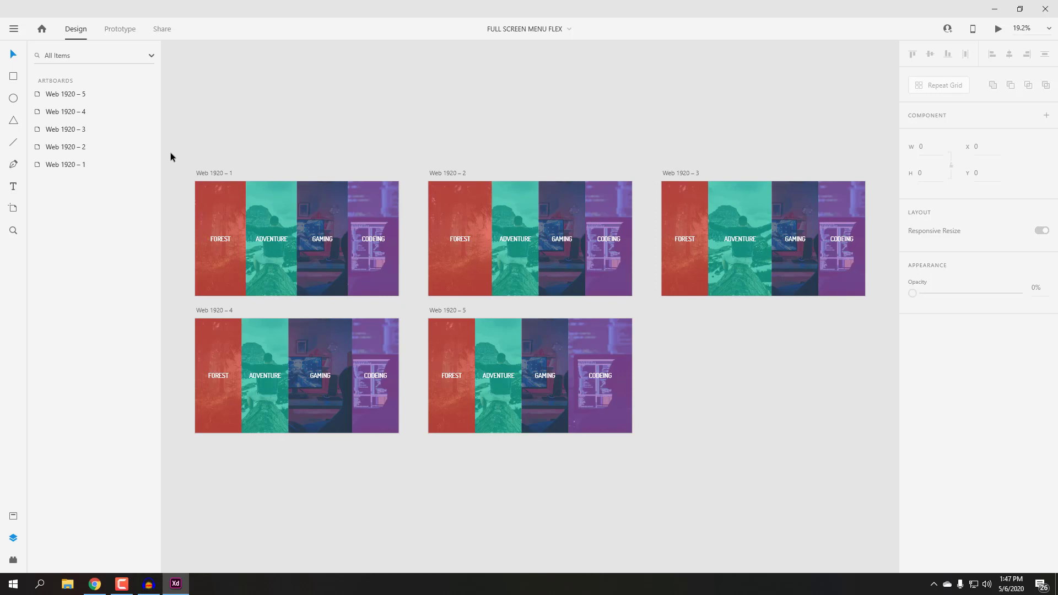
# Step: Examine the five Web 1920 artboards and the menu groups inside them, comparing which panel is widened on each
pyautogui.click(219, 207)
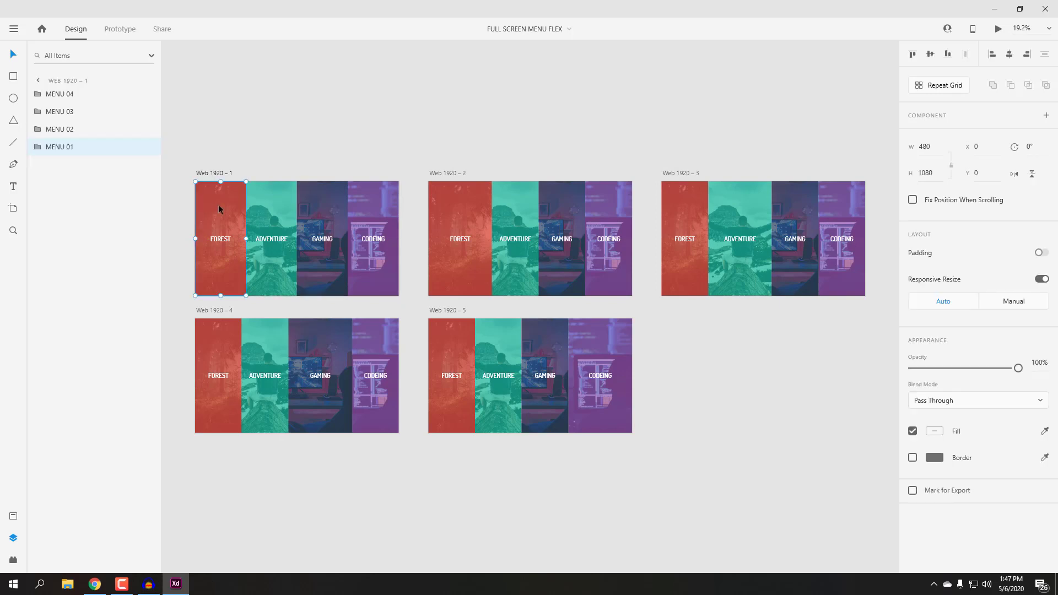
pyautogui.click(327, 124)
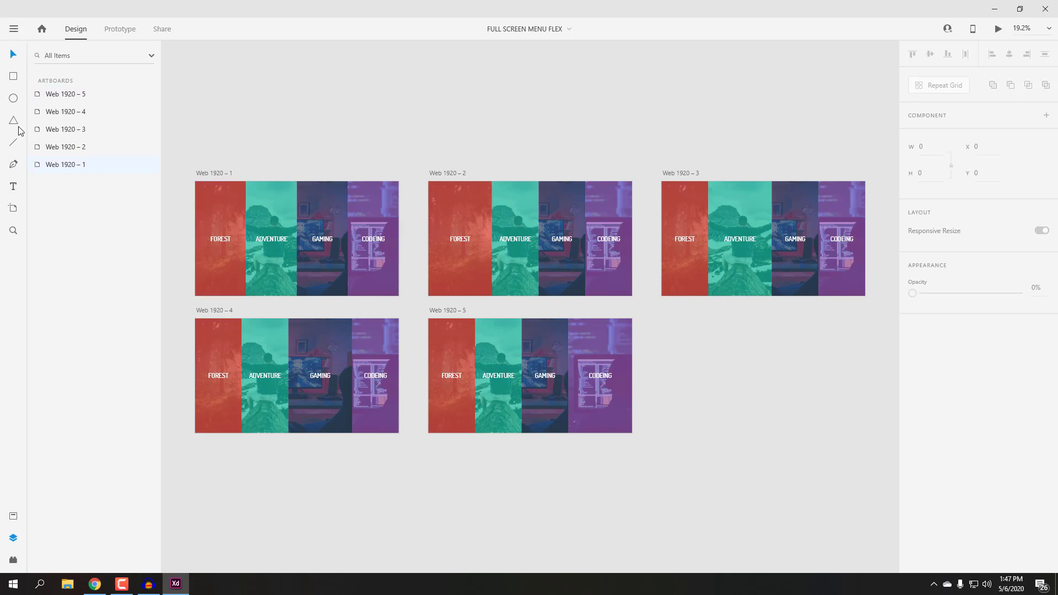
pyautogui.click(227, 212)
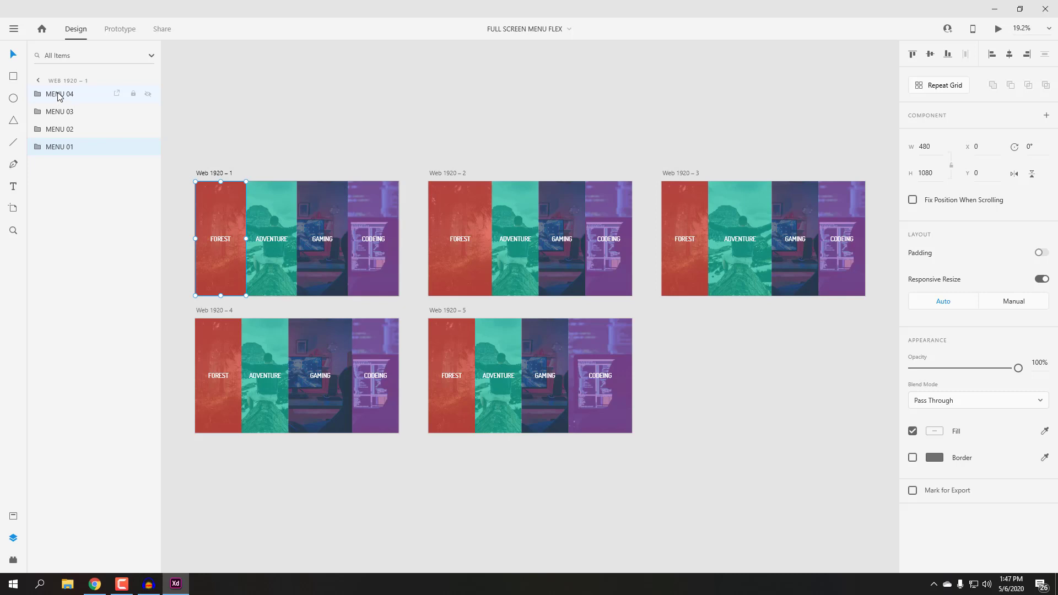
pyautogui.click(38, 81)
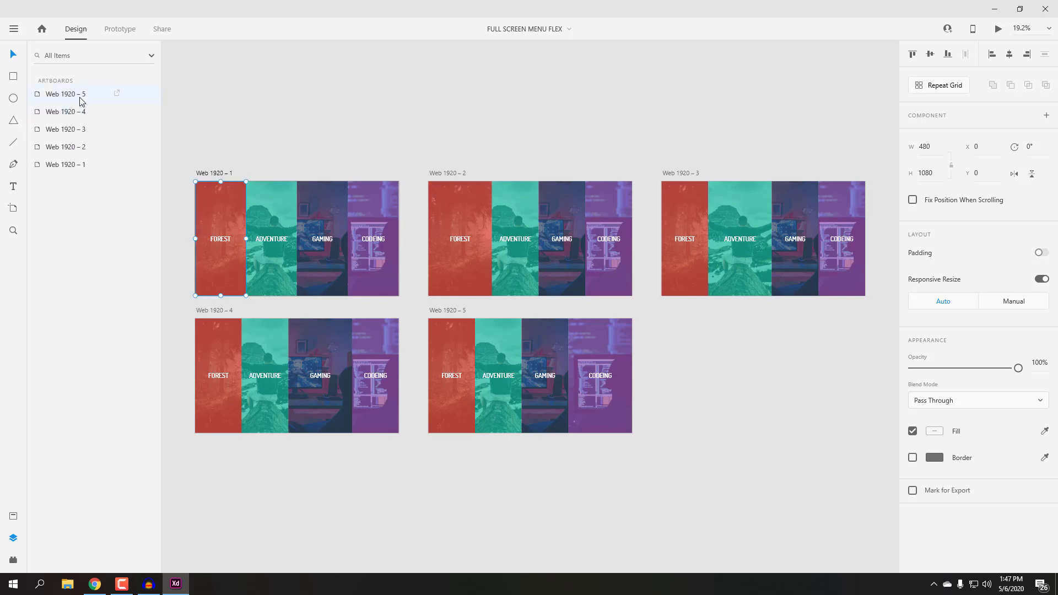
pyautogui.click(67, 130)
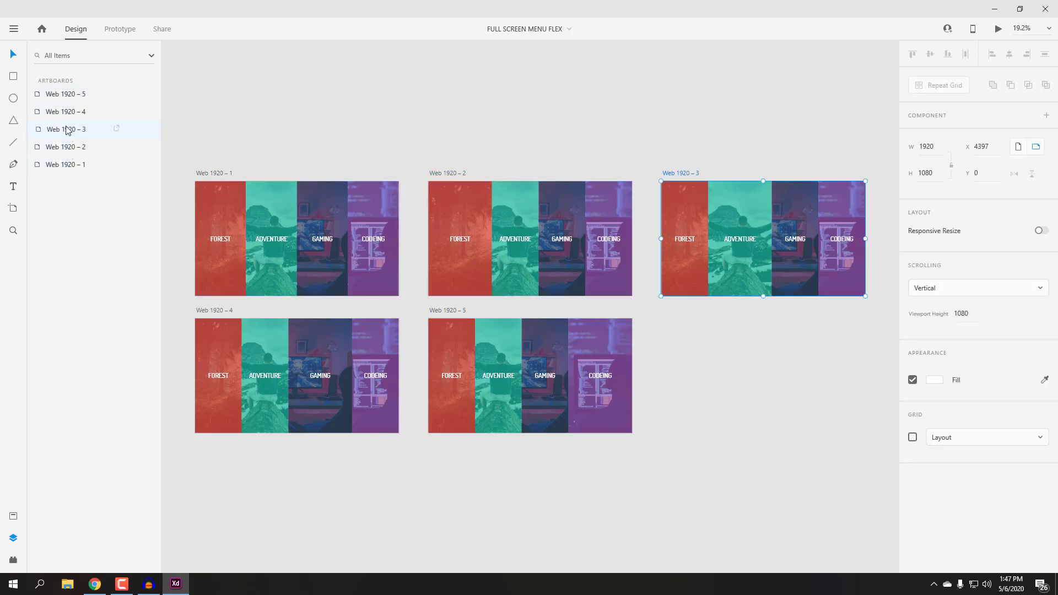
pyautogui.click(69, 112)
pyautogui.click(74, 95)
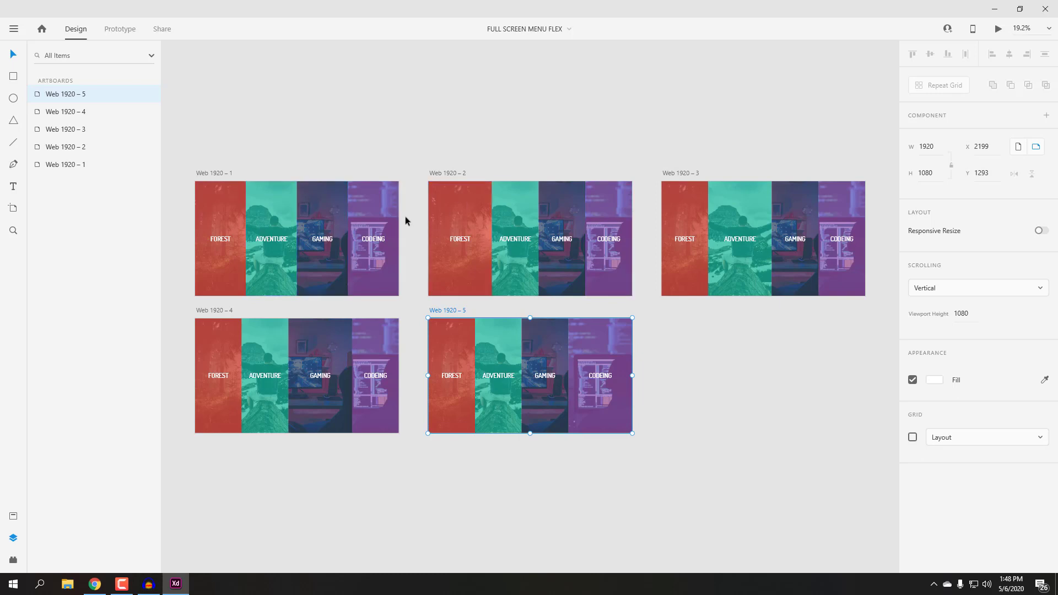
pyautogui.click(735, 207)
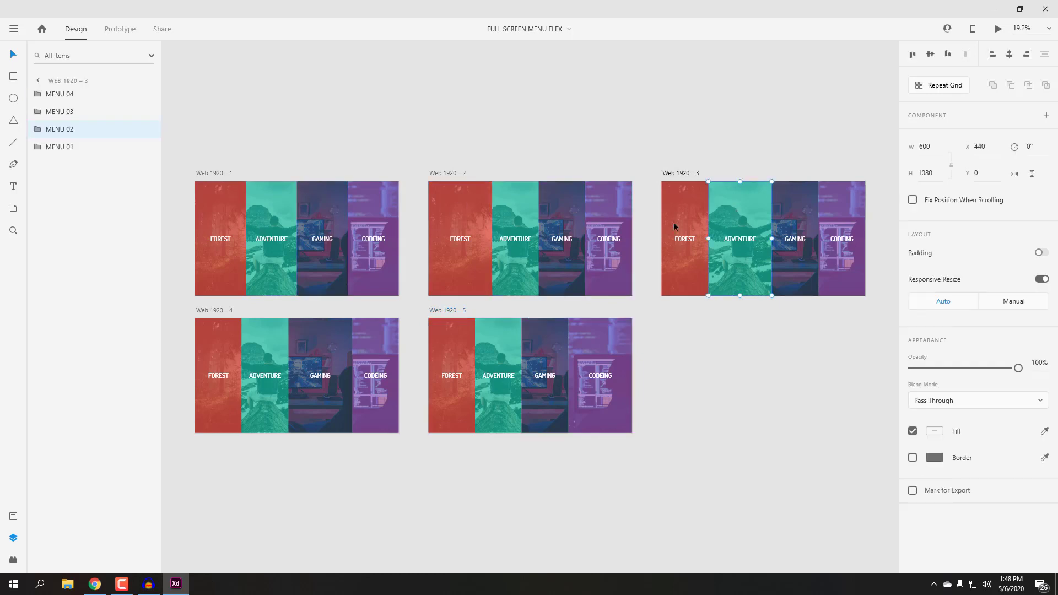
pyautogui.click(224, 389)
pyautogui.click(725, 377)
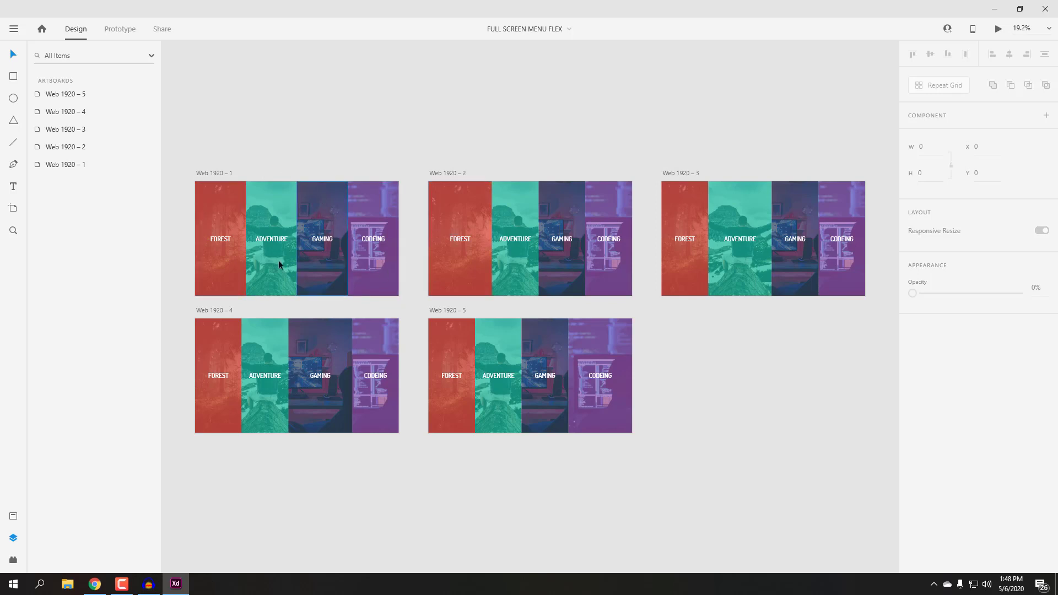
# Step: Examine the Web 1920 – 1 artboard up close, including its Adventure panel and the artboard properties
pyautogui.click(64, 165)
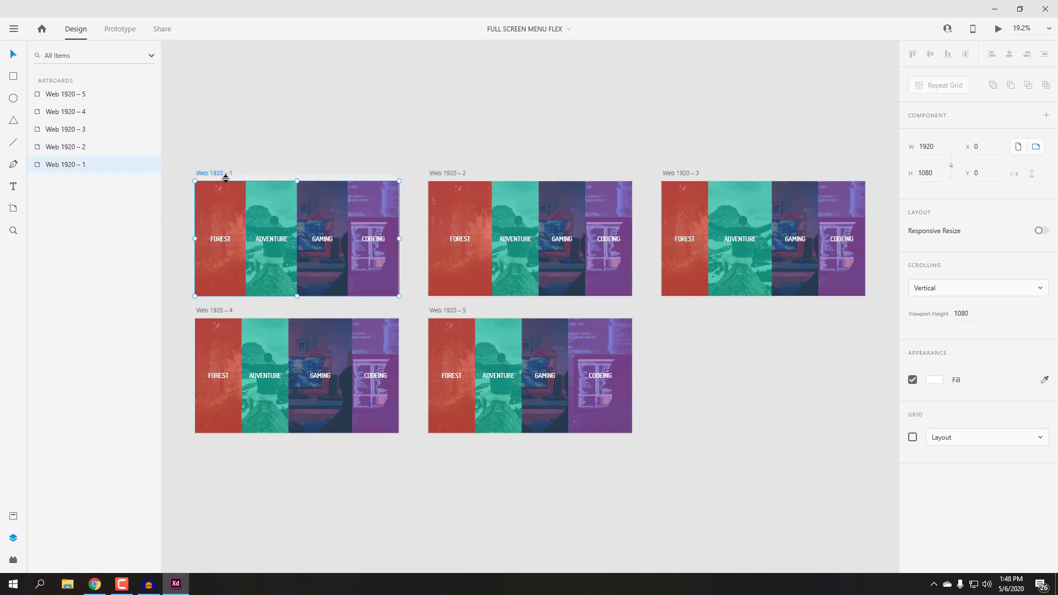
pyautogui.scroll(4, 225, 178)
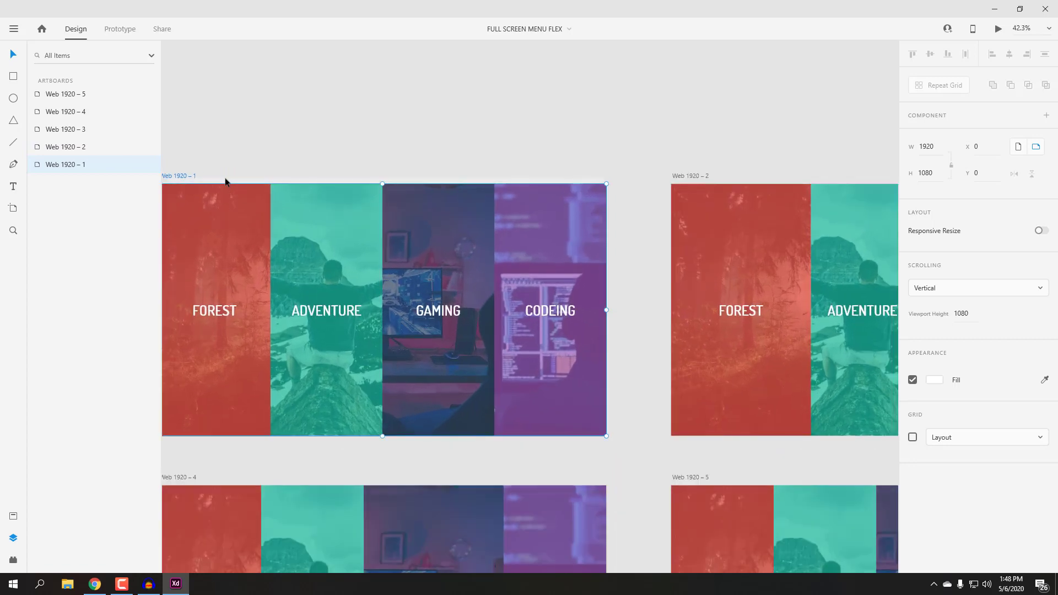
pyautogui.moveTo(280, 210); pyautogui.dragTo(394, 201)
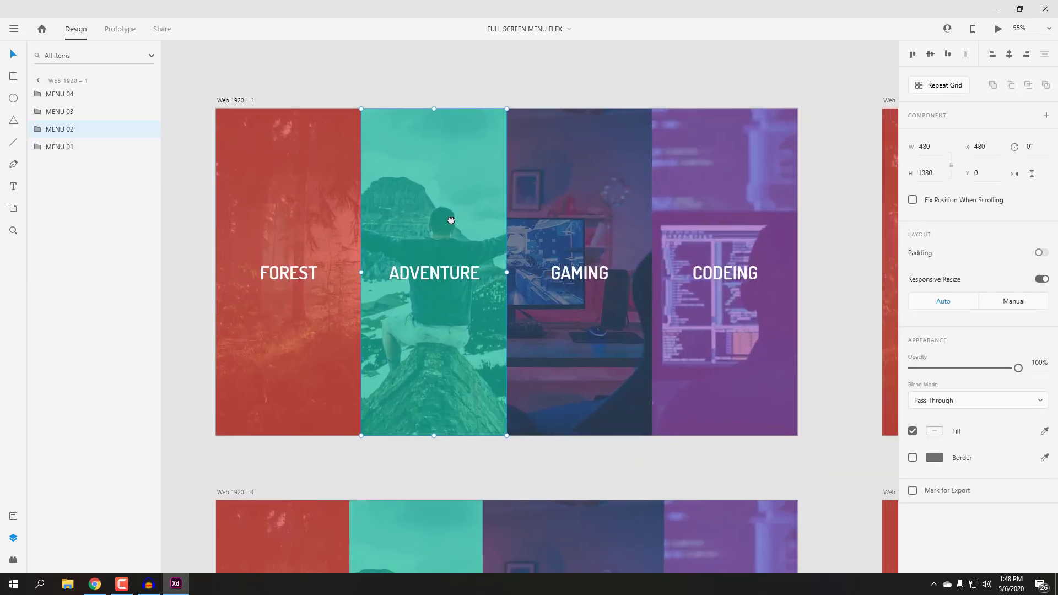
pyautogui.moveTo(450, 220); pyautogui.dragTo(453, 215)
pyautogui.click(464, 98)
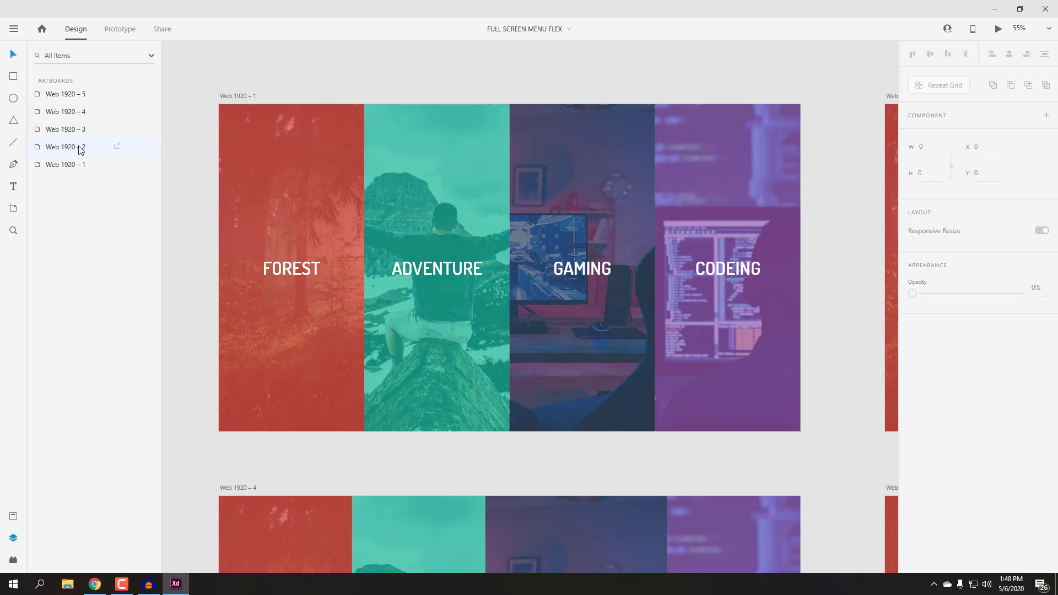
pyautogui.click(60, 165)
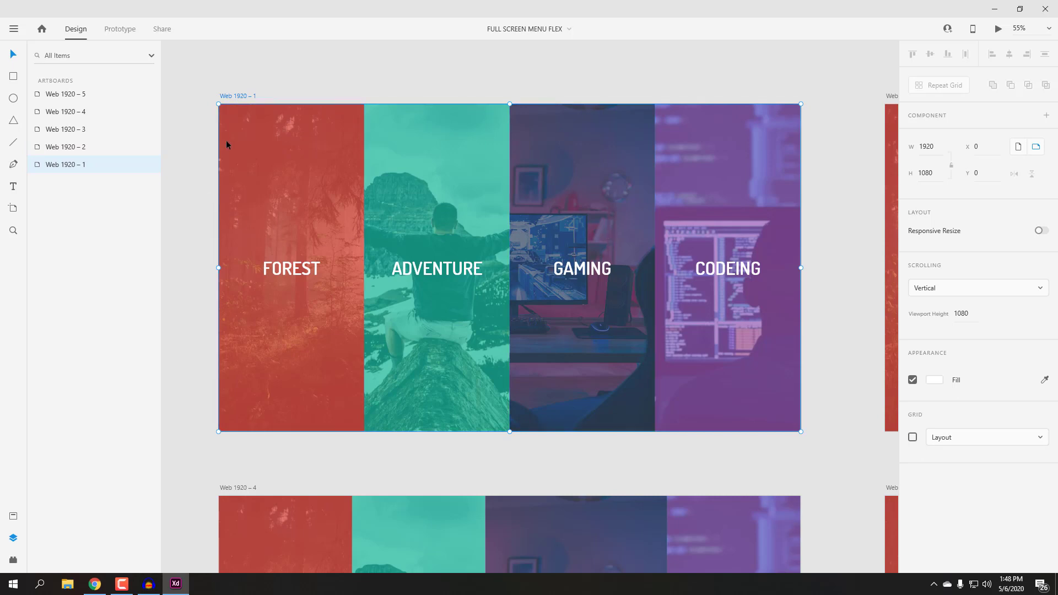
# Step: Expand the MENU 01 group on Web 1920 – 1 and hide its menu 1, Rectangle 1 and FOREST layers
pyautogui.click(268, 177)
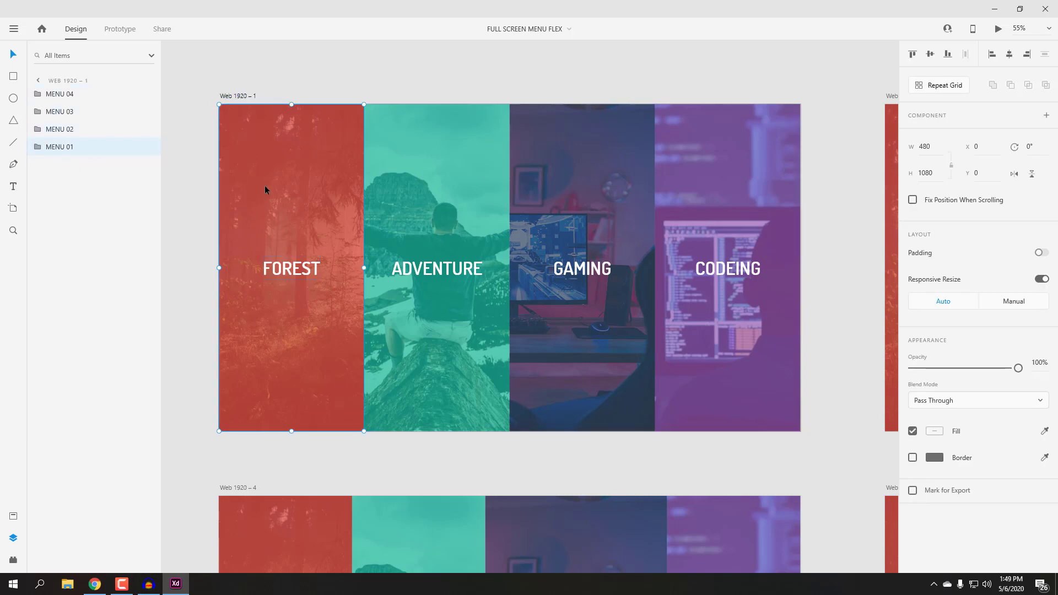
pyautogui.click(39, 147)
pyautogui.click(148, 200)
pyautogui.click(148, 182)
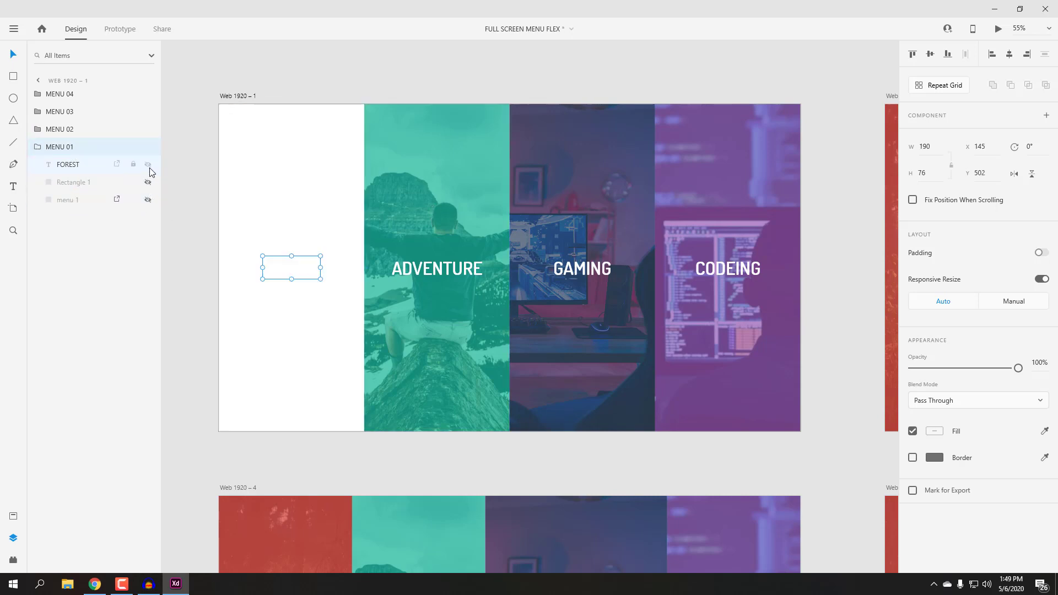
pyautogui.click(148, 165)
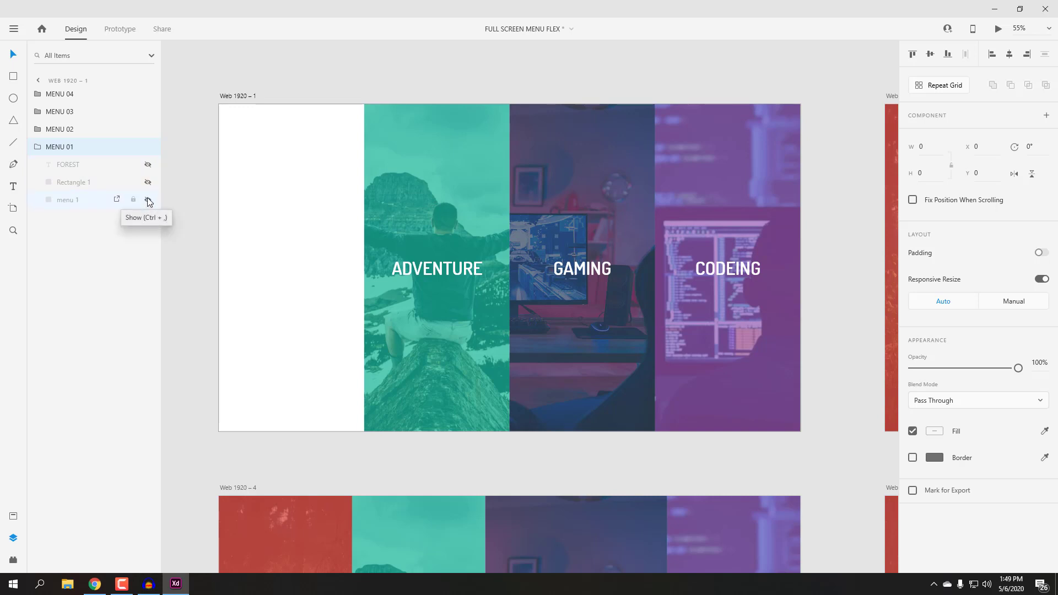
# Step: Show the Rectangle 1 overlay briefly, hide it again, and make only the menu 1 image layer visible
pyautogui.click(147, 181)
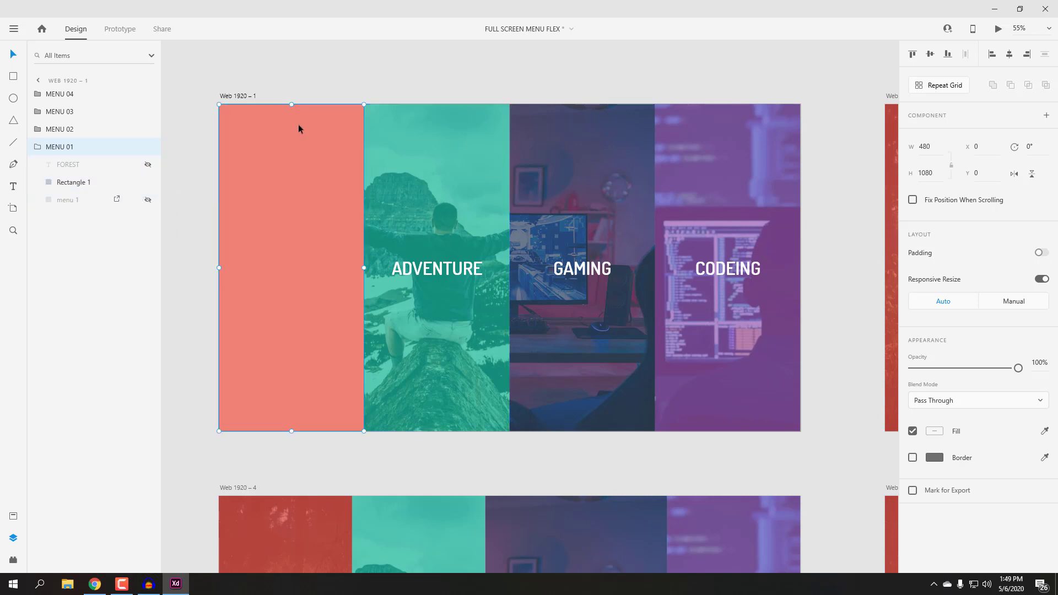
pyautogui.click(147, 183)
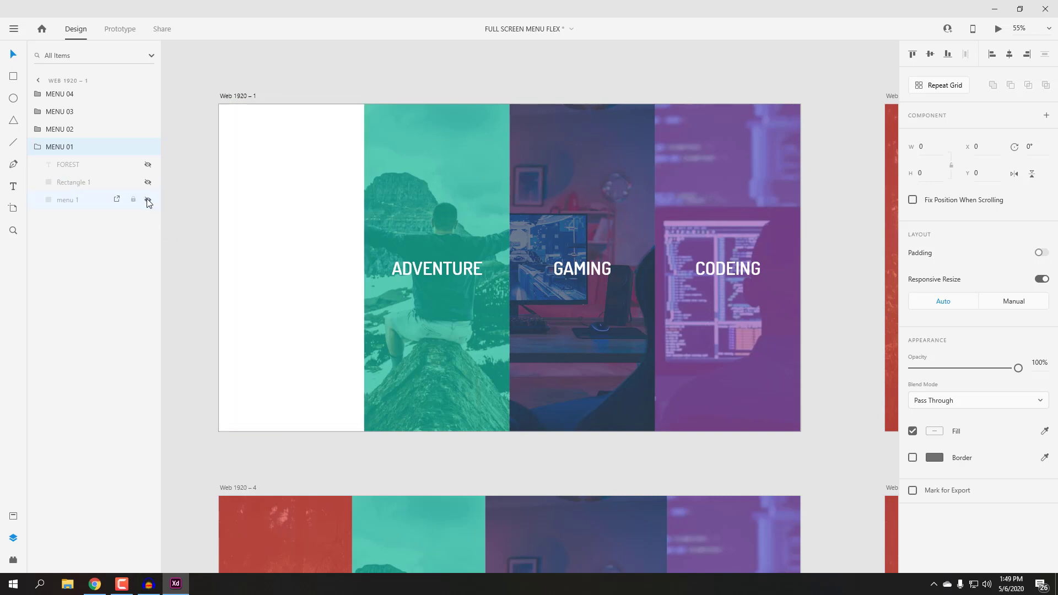
pyautogui.click(147, 200)
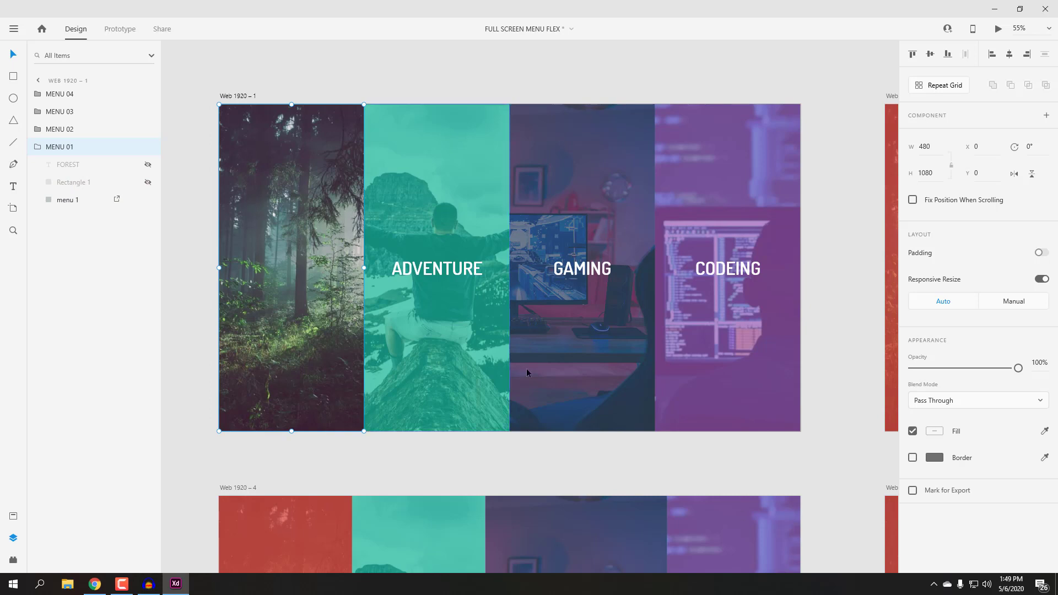
# Step: Fill the menu 1 rectangle with the forest photo from the desktop and shift the image left inside its frame
pyautogui.click(1057, 587)
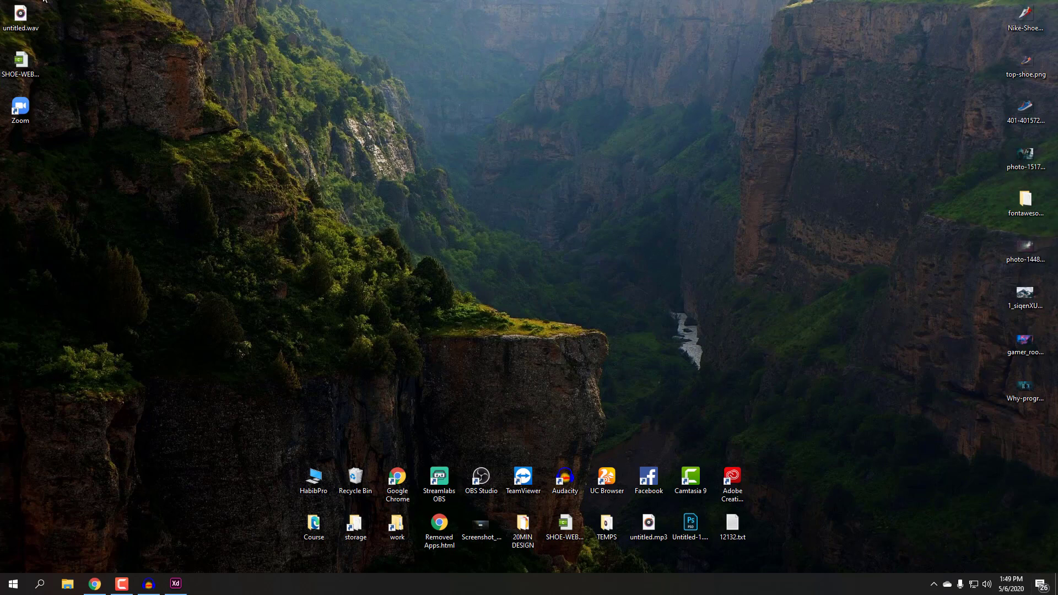
pyautogui.moveTo(1026, 248); pyautogui.dragTo(297, 302)
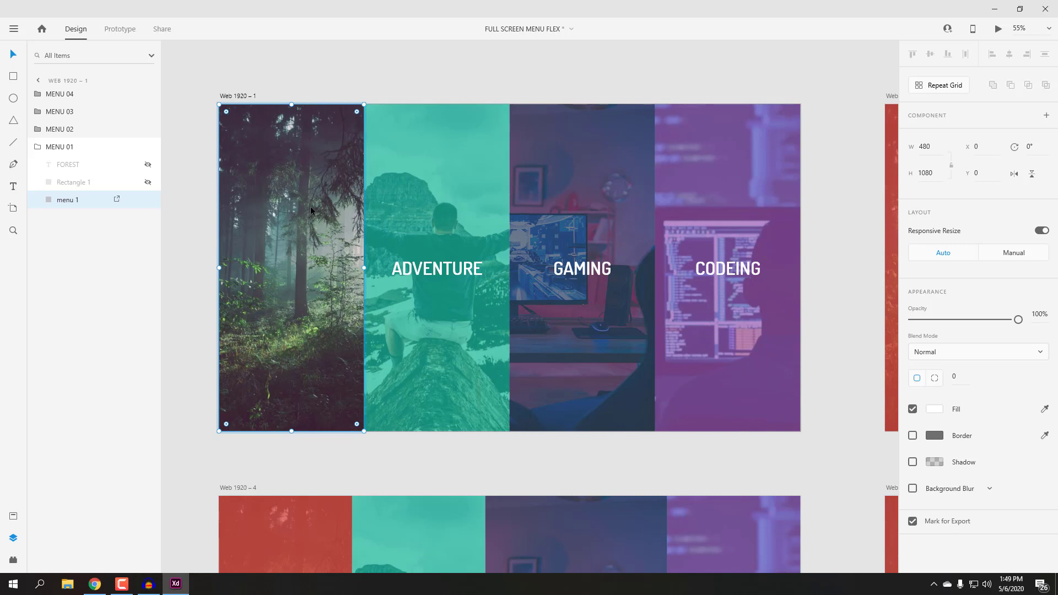
pyautogui.doubleClick(286, 263)
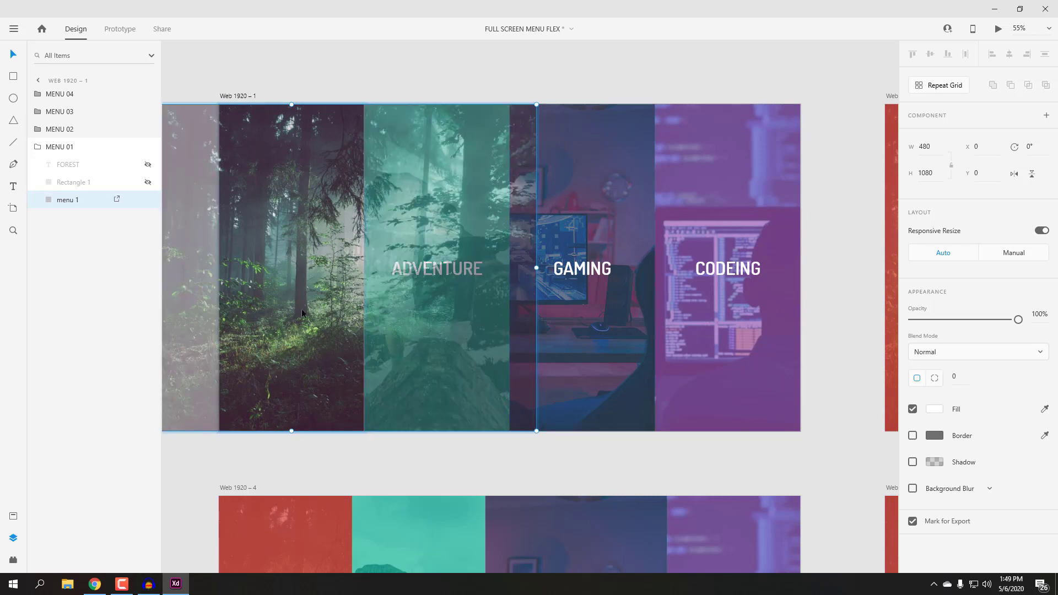
pyautogui.moveTo(302, 309); pyautogui.dragTo(269, 306)
pyautogui.click(357, 79)
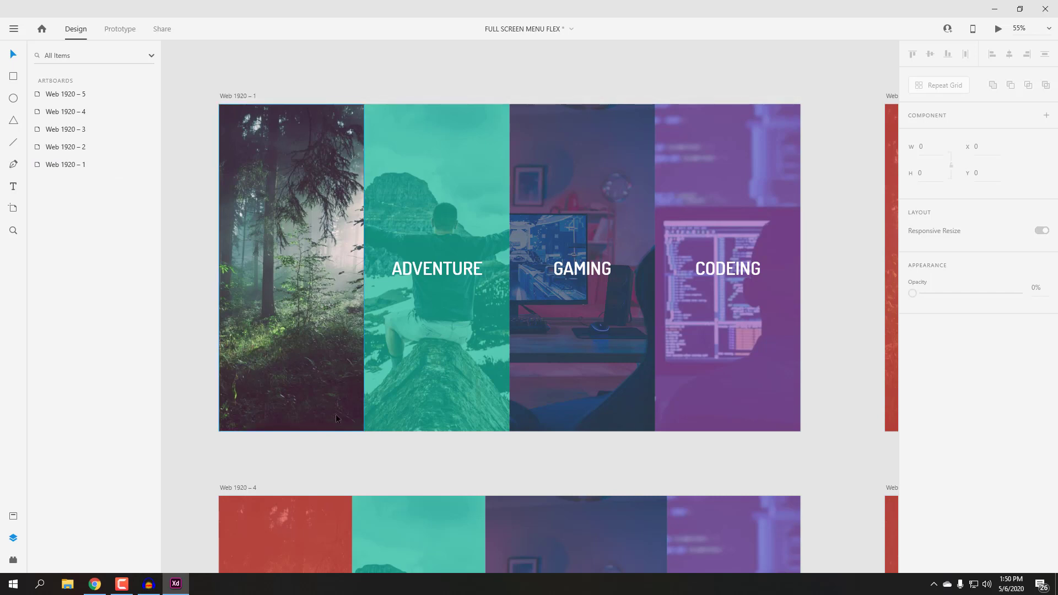
# Step: Make the red Rectangle 1 overlay visible above the forest photo in MENU 01
pyautogui.doubleClick(266, 212)
pyautogui.click(147, 182)
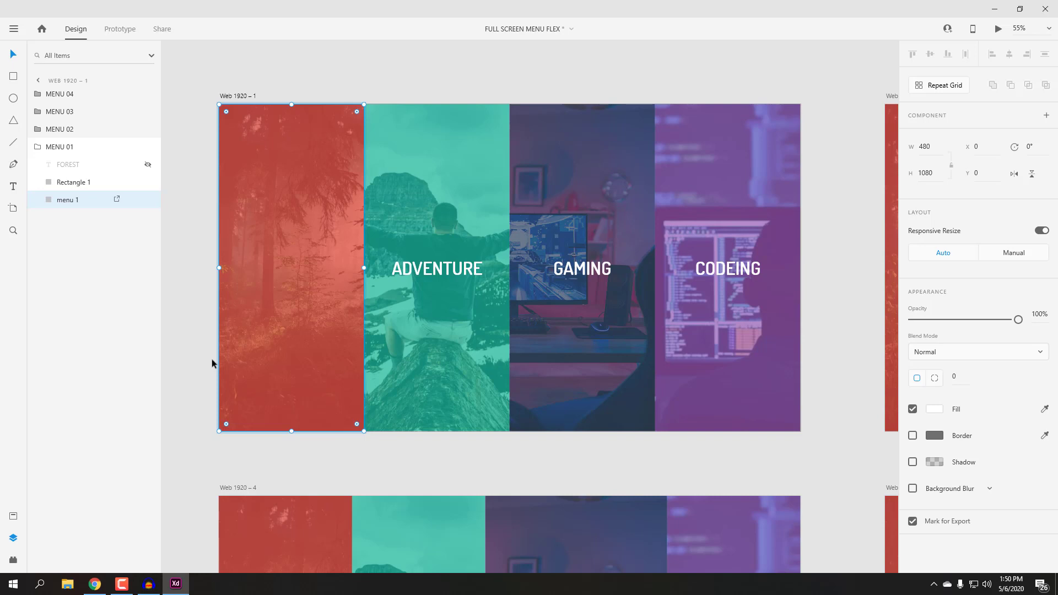
# Step: Switch to Chrome and open the Flat UI Palette v1 on flatuicolors.com to view its colours
pyautogui.click(101, 583)
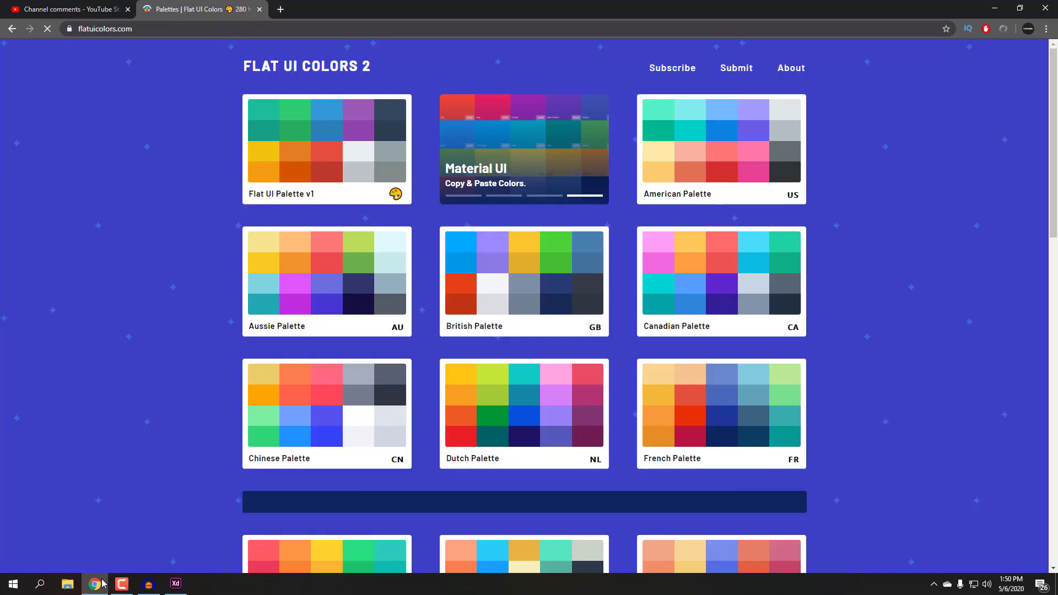
pyautogui.click(342, 174)
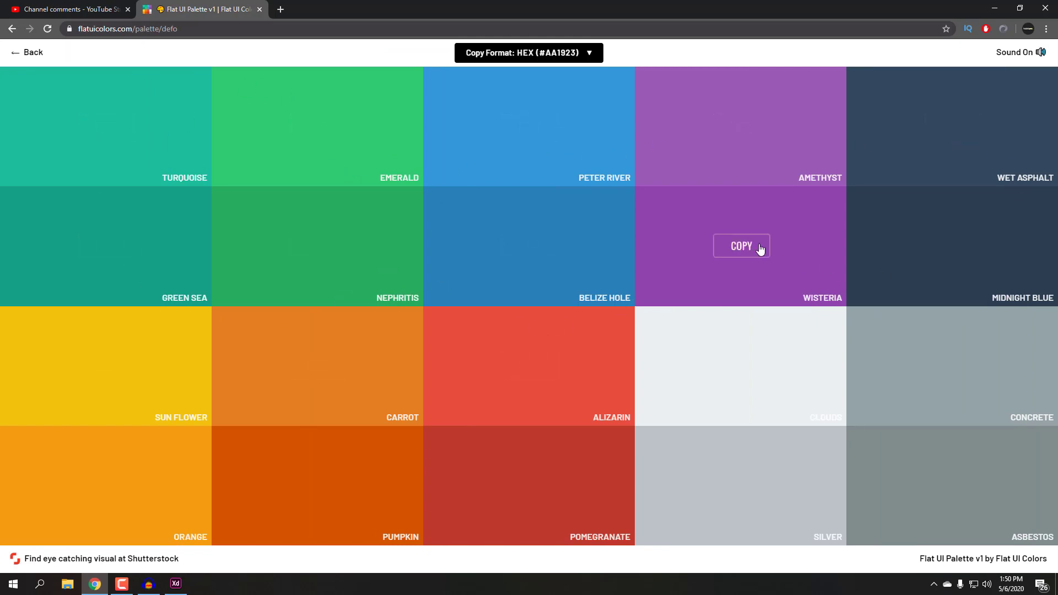
# Step: Switch back to Adobe XD and convert the red Rectangle 1 overlay in MENU 01 to a path
pyautogui.click(170, 585)
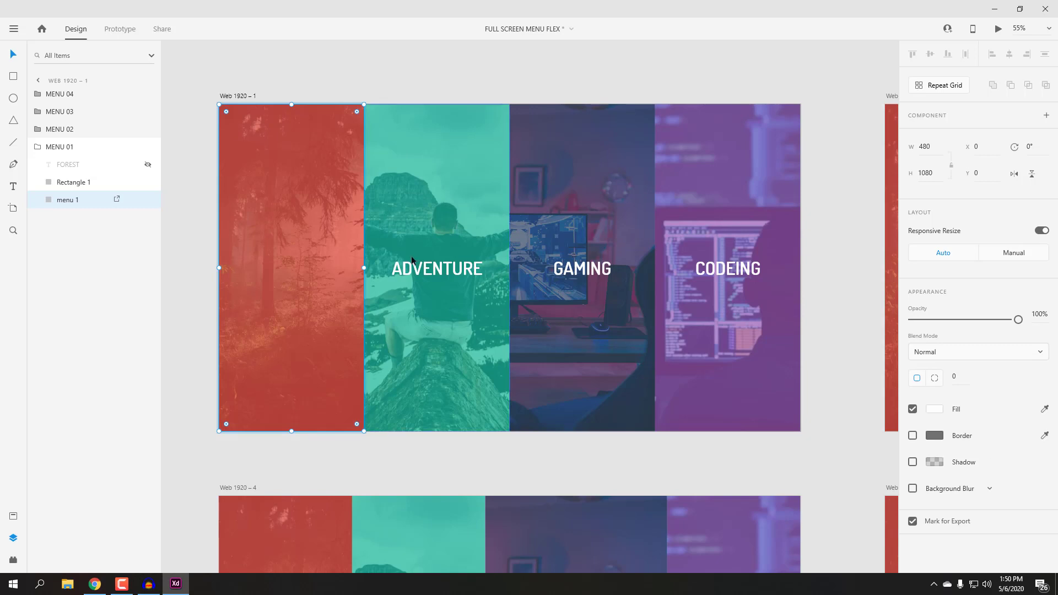
pyautogui.click(309, 274)
pyautogui.hotkey('ctrl', '8')
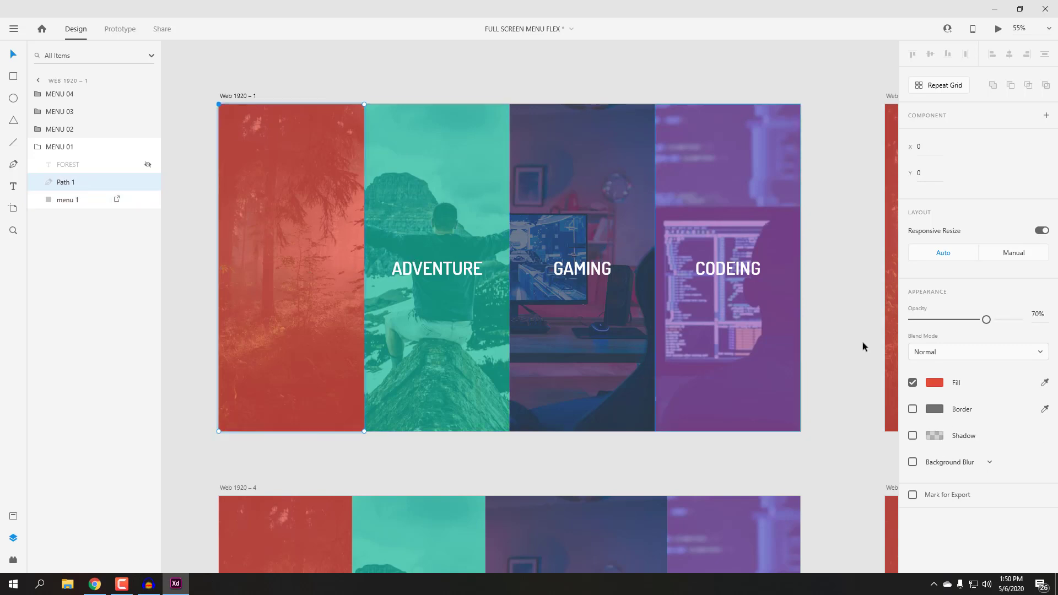
# Step: Check the hex fill colour of the red Path 1 overlay in MENU 01 and try its opacity at 61%
pyautogui.click(935, 383)
pyautogui.moveTo(829, 430); pyautogui.dragTo(809, 425)
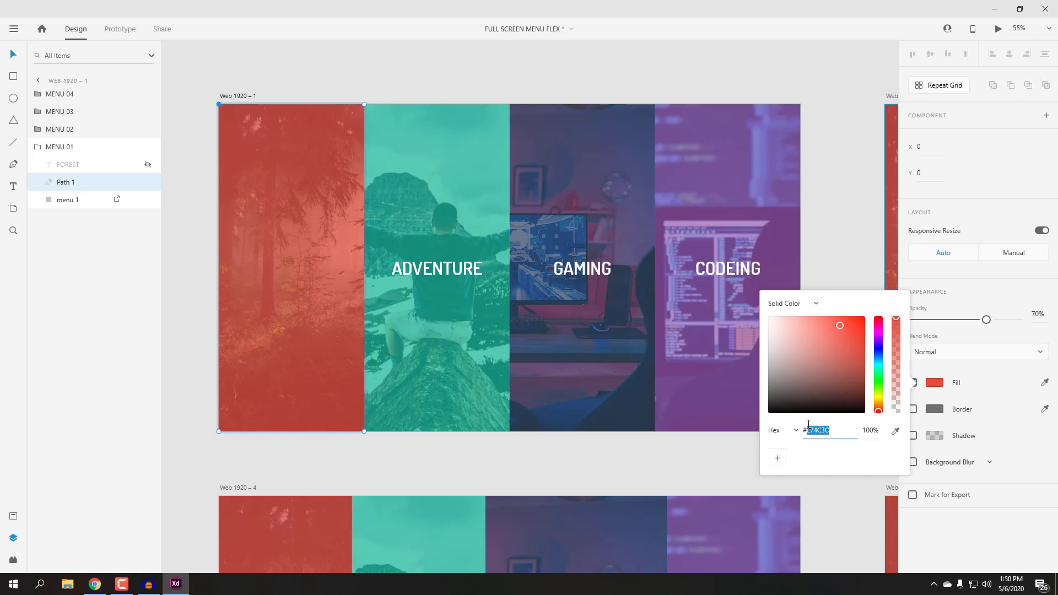
pyautogui.click(984, 334)
pyautogui.moveTo(987, 325)
pyautogui.mouseDown()
pyautogui.moveTo(962, 325)
pyautogui.moveTo(977, 330)
pyautogui.mouseUp()
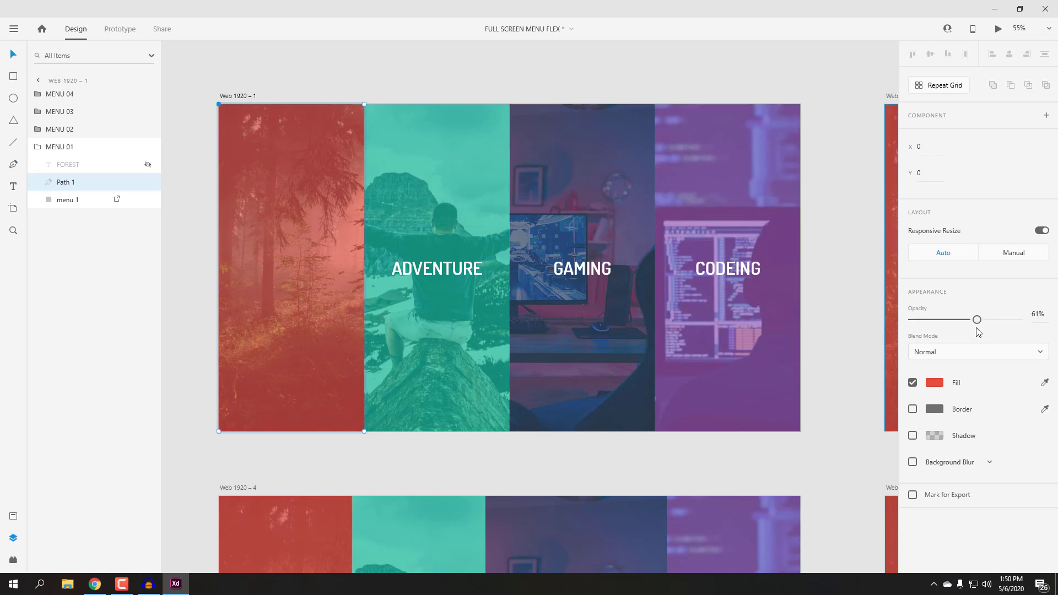
pyautogui.hotkey('ctrl', 'z')
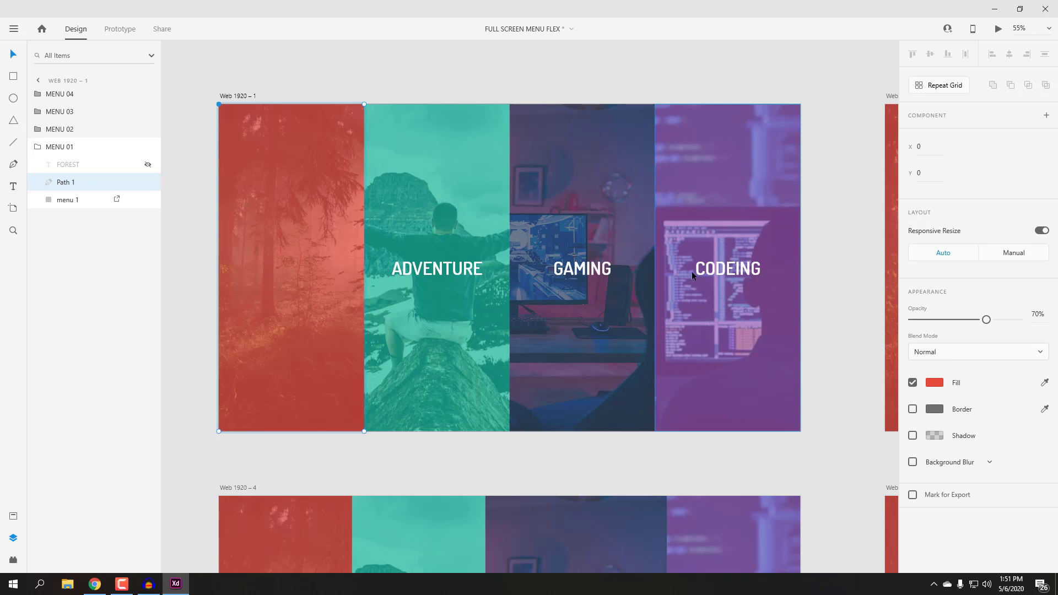
# Step: Make the hidden FOREST label in MENU 01 visible and check the width of the Path 1 overlay
pyautogui.click(148, 164)
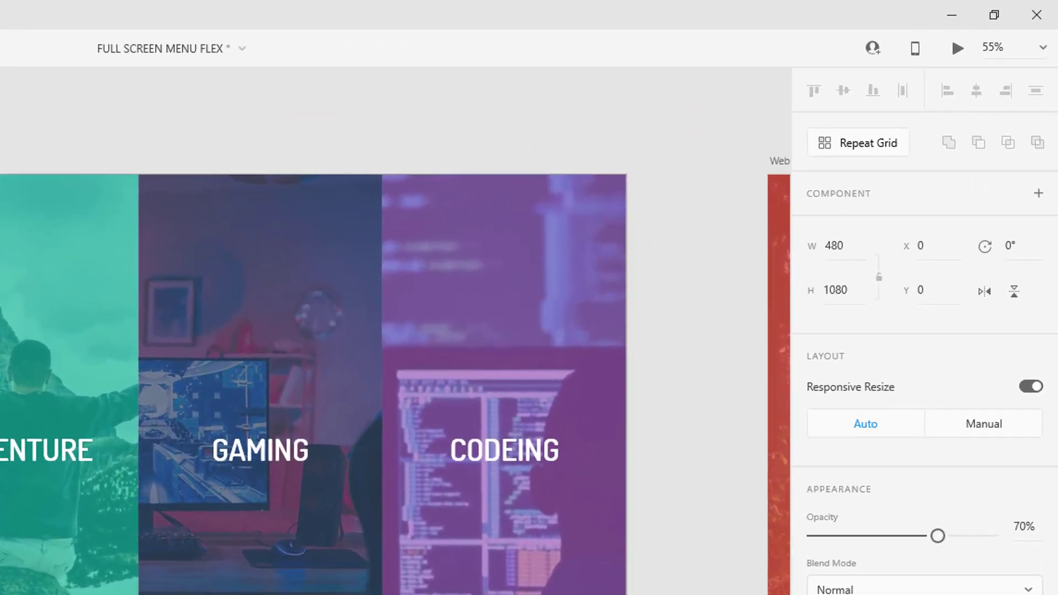
pyautogui.click(824, 251)
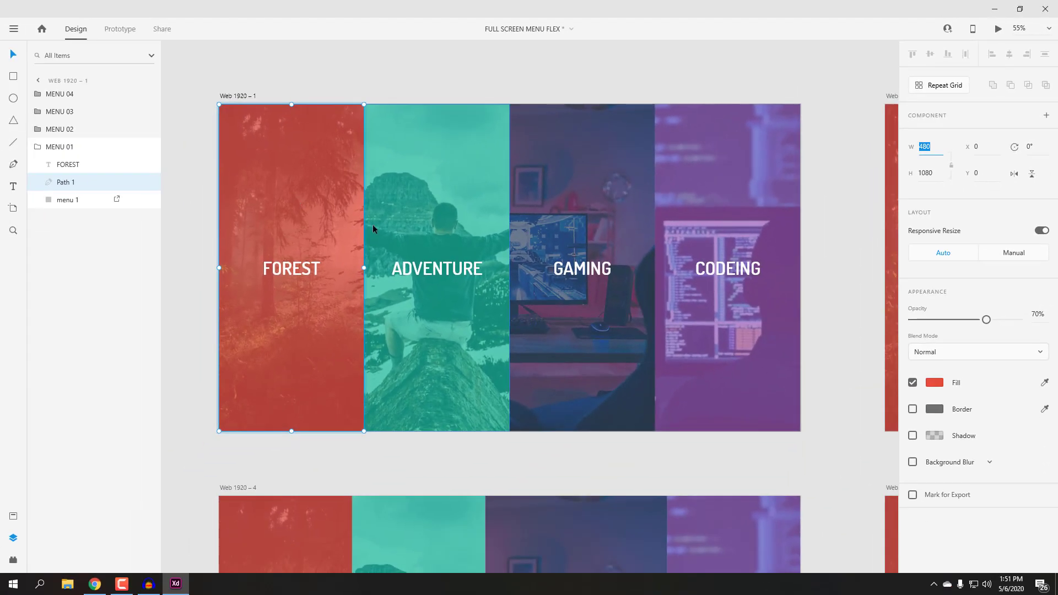
pyautogui.click(263, 199)
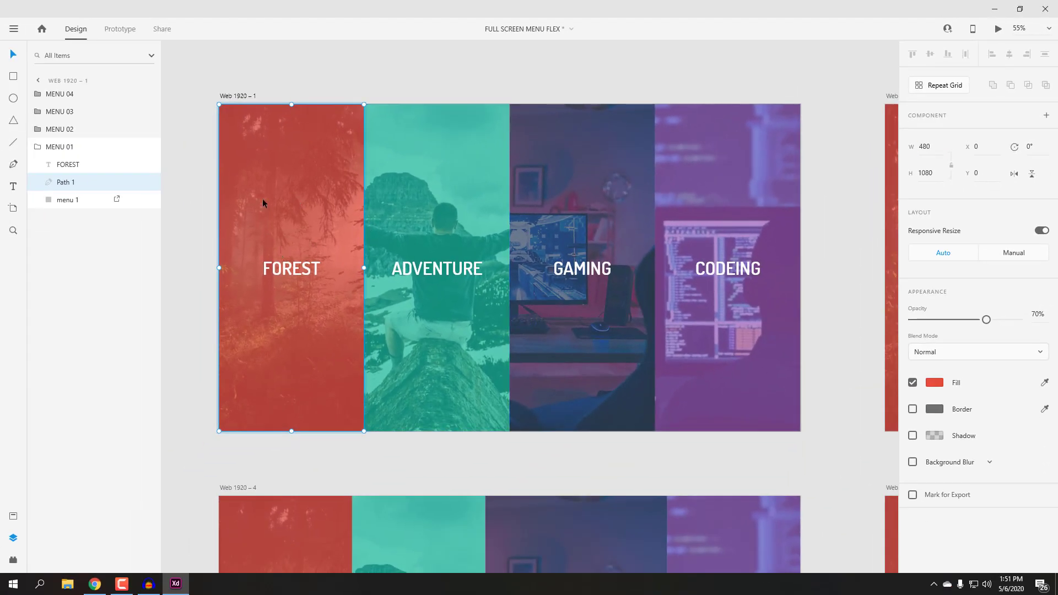
# Step: Inspect the sizes of the ADVENTURE, GAMING and CODEING panels on artboard Web 1920 – 1
pyautogui.click(439, 199)
pyautogui.click(567, 205)
pyautogui.click(710, 235)
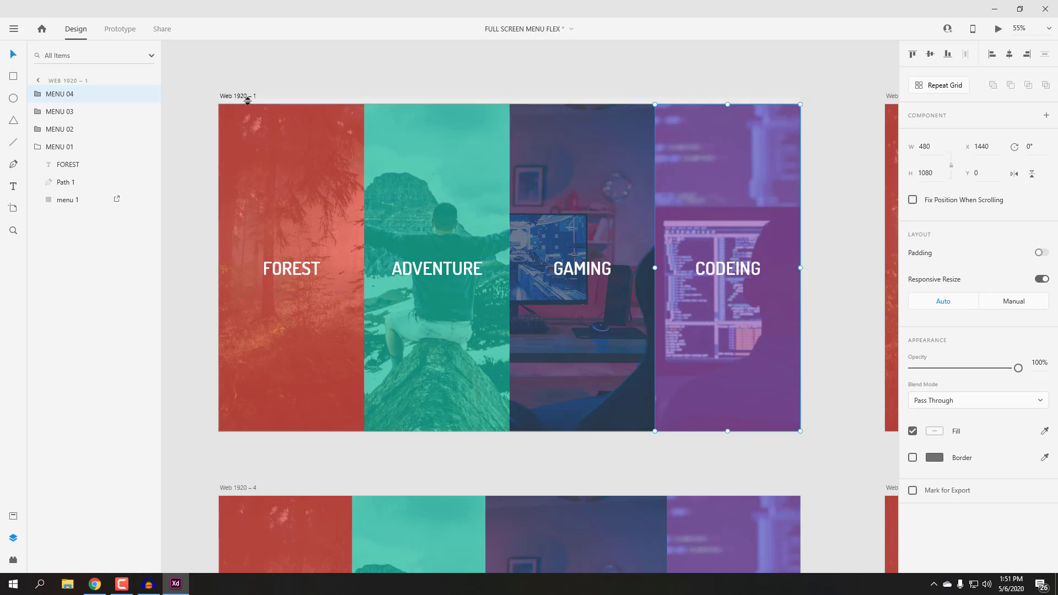
pyautogui.click(812, 177)
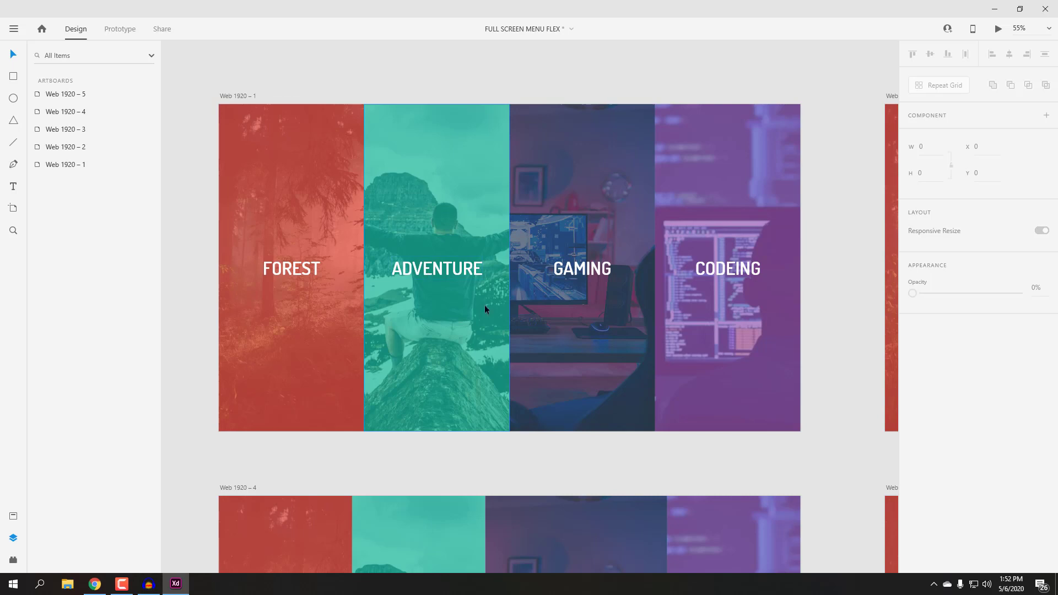
# Step: Compare the GAMING panel's size on Web 1920 – 1 with the widened panels on Web 1920 – 3 and Web 1920 – 4
pyautogui.click(130, 34)
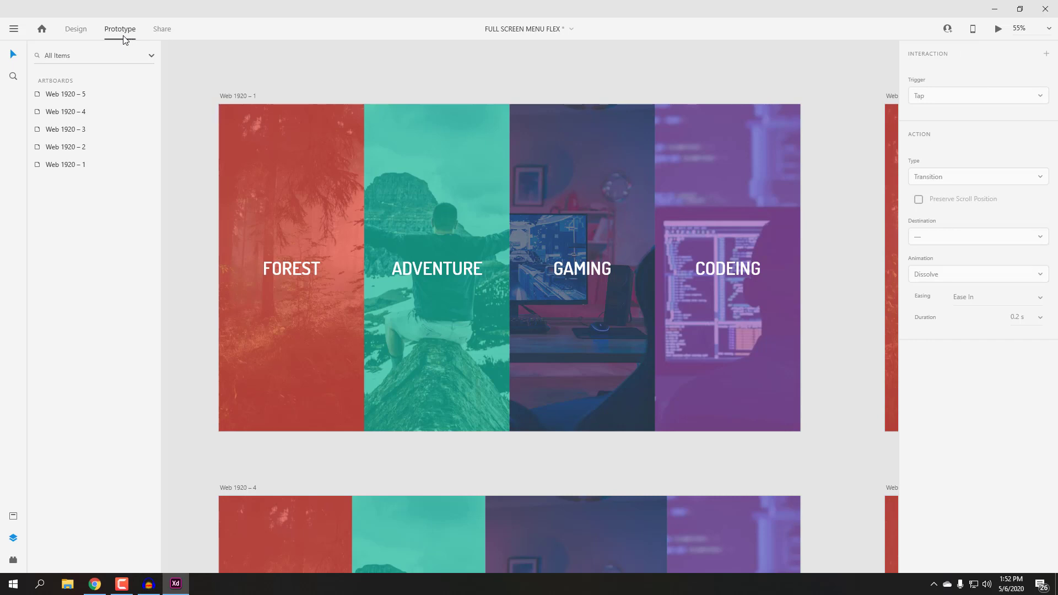
pyautogui.click(65, 30)
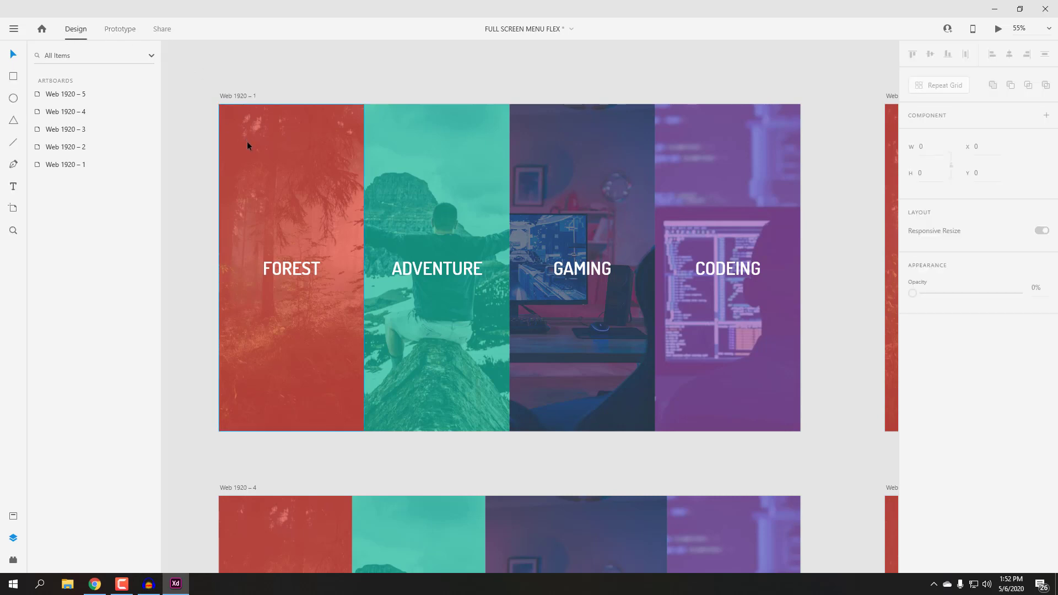
pyautogui.scroll(-5, 247, 141)
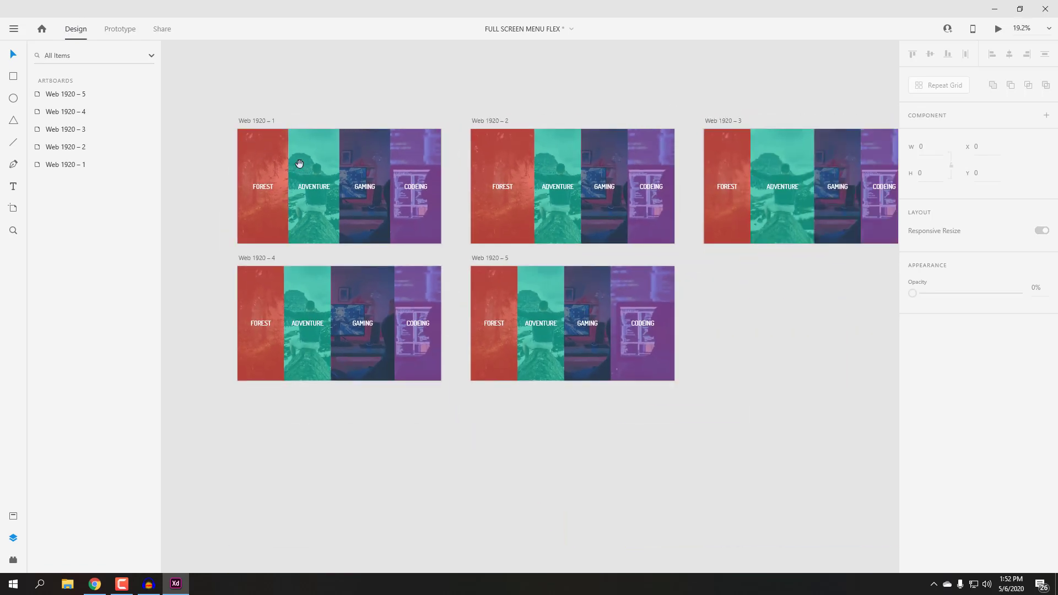
pyautogui.moveTo(346, 180); pyautogui.dragTo(298, 172)
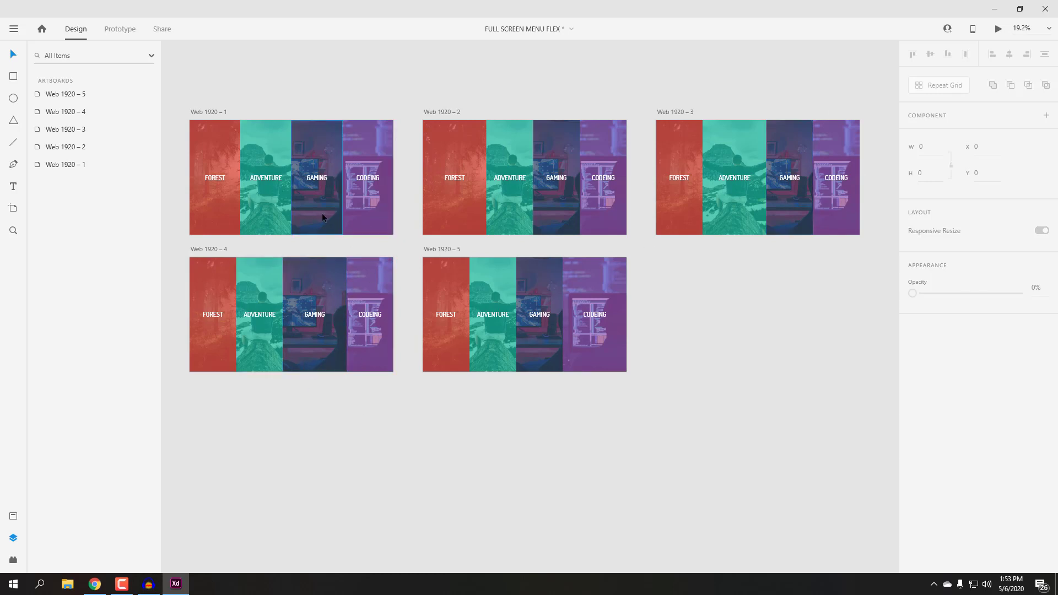
pyautogui.click(317, 199)
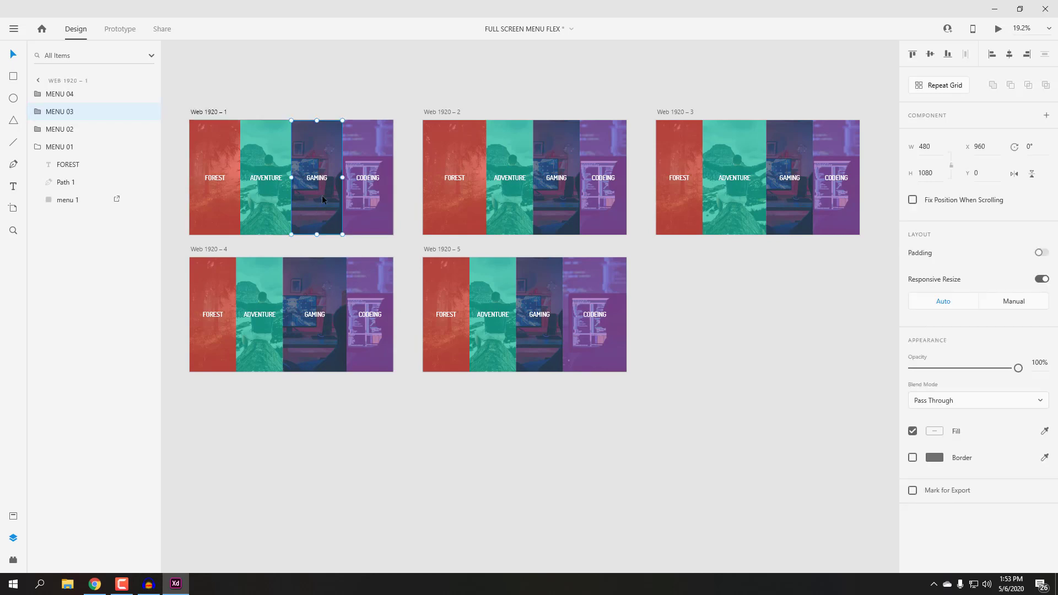
pyautogui.scroll(1, 322, 195)
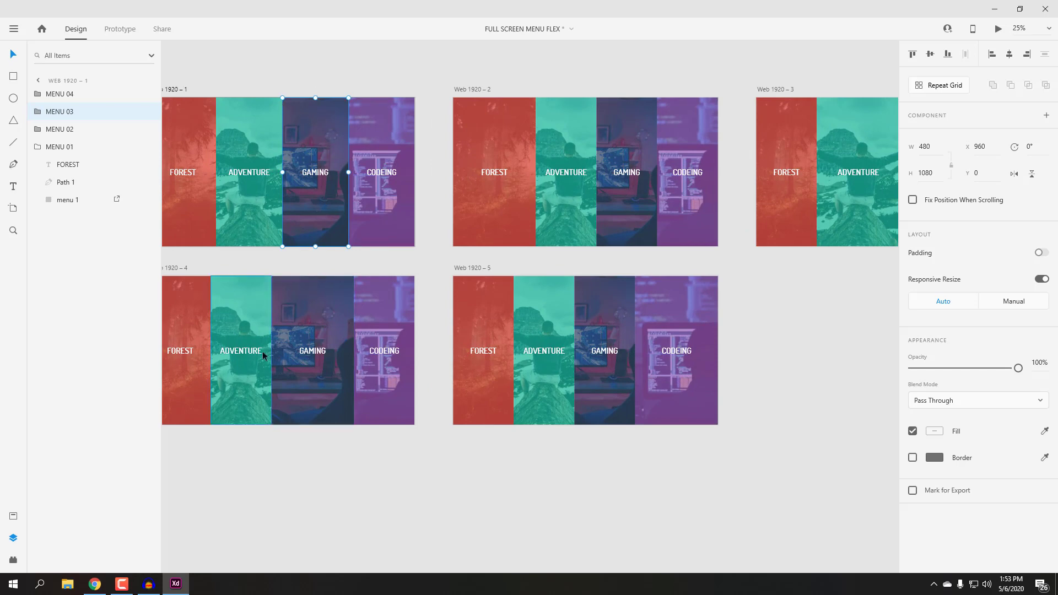
pyautogui.click(623, 124)
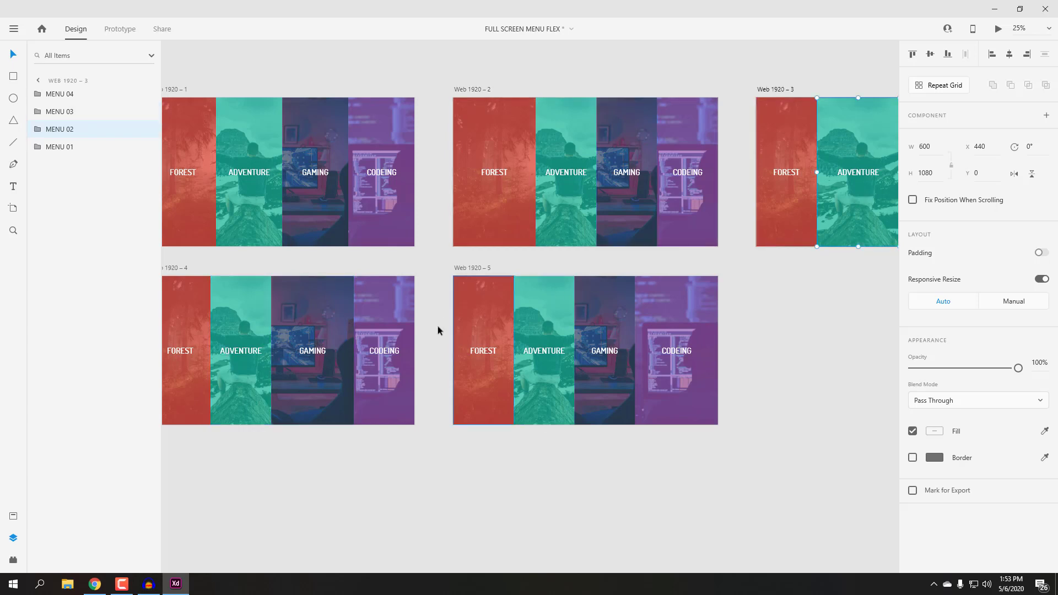
pyautogui.click(325, 331)
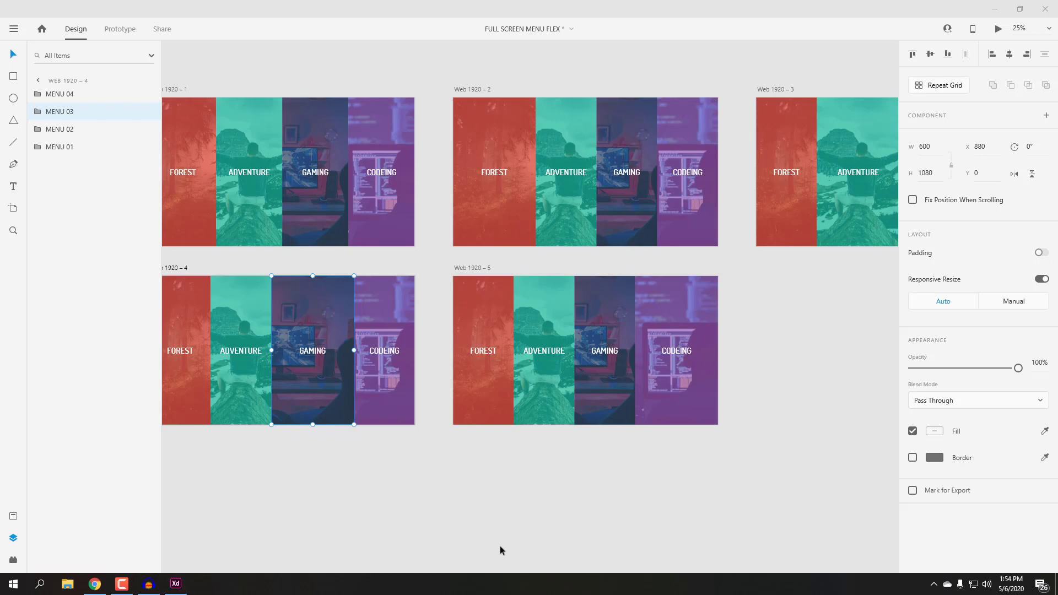
pyautogui.click(810, 392)
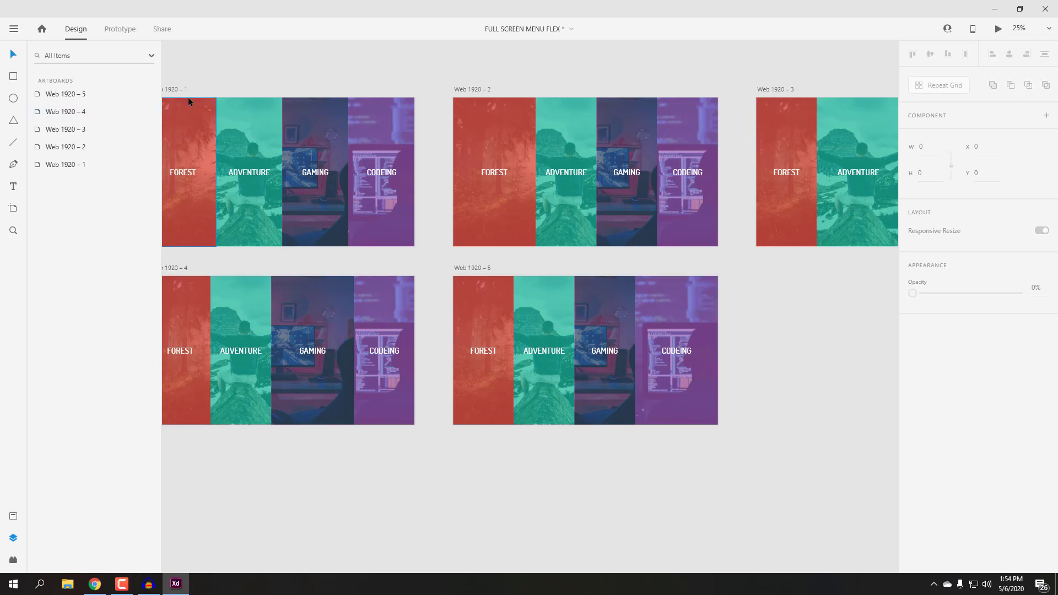
# Step: Switch to prototyping mode and examine the interaction of the FOREST panel on Web 1920 – 1
pyautogui.click(112, 32)
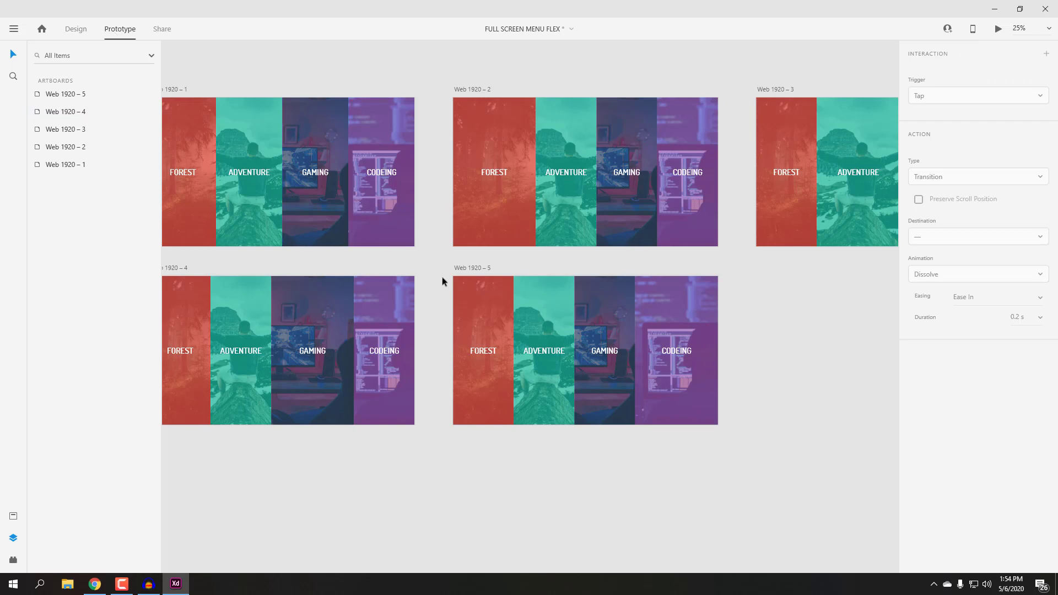
pyautogui.scroll(-3, 442, 277)
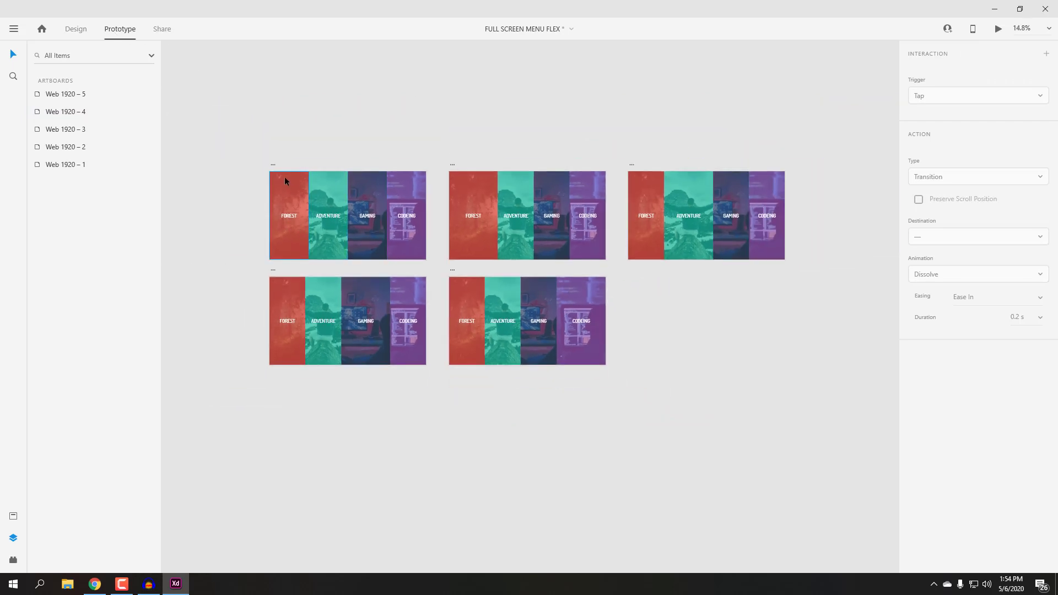
pyautogui.click(293, 217)
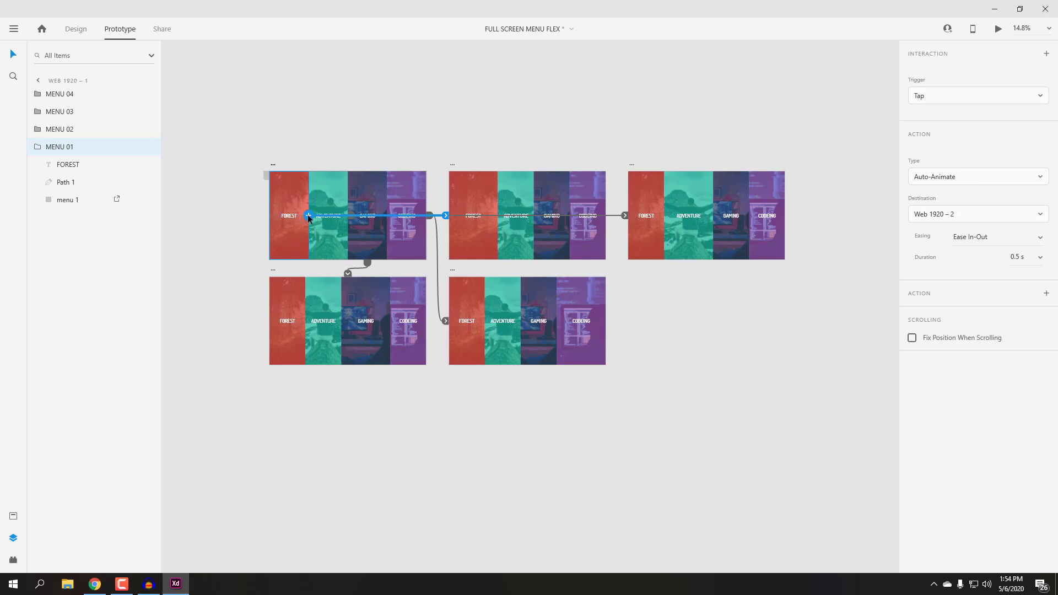
# Step: Try adding connections from the FOREST panel on Web 1920 – 1 to Web 1920 – 4 and Web 1920 – 3, and undo them
pyautogui.moveTo(306, 214); pyautogui.dragTo(208, 254)
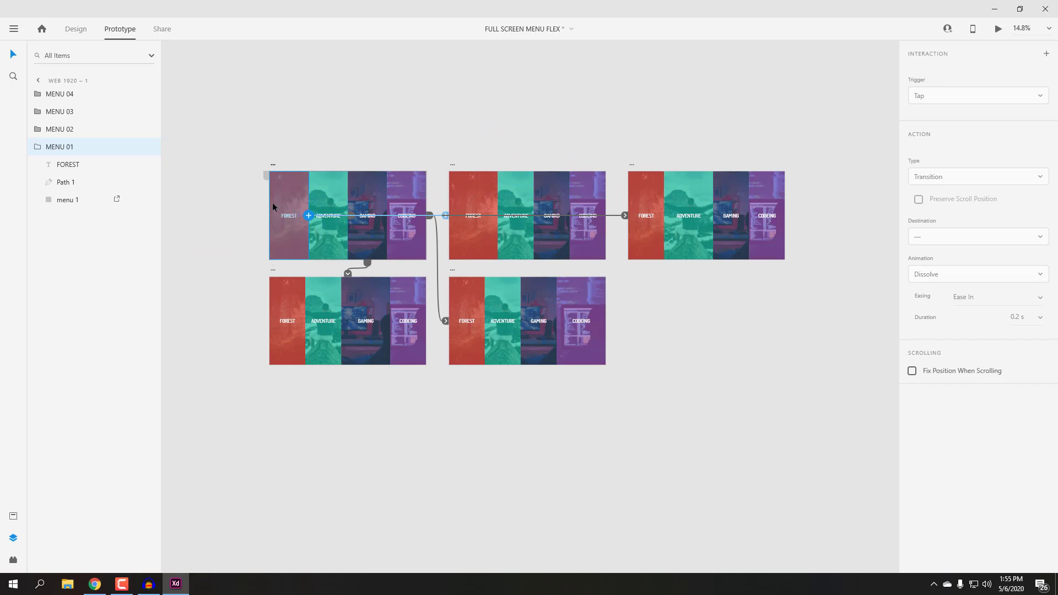
pyautogui.moveTo(299, 237); pyautogui.dragTo(284, 282)
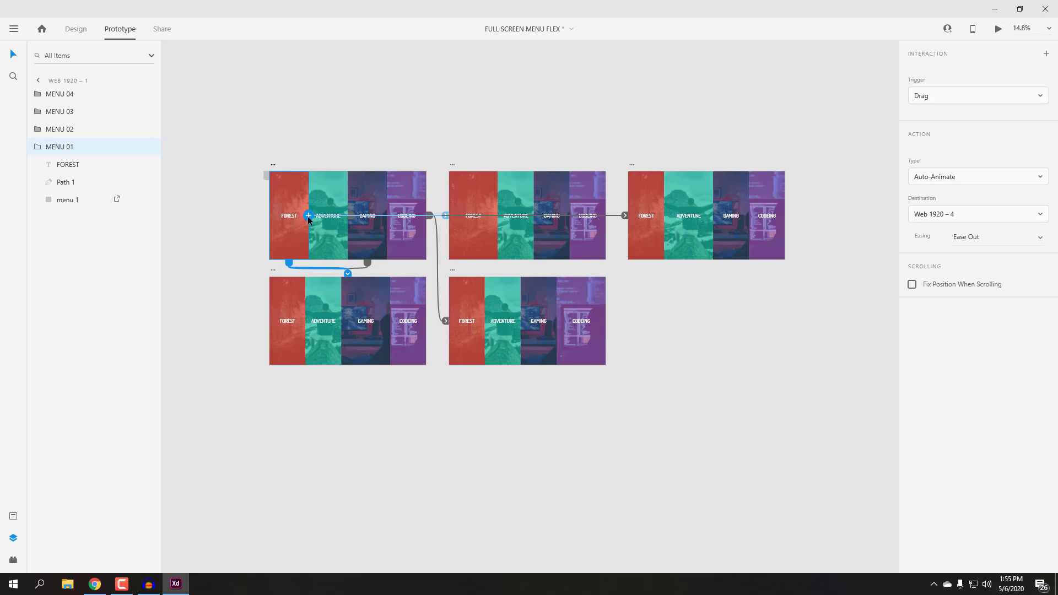
pyautogui.moveTo(310, 218); pyautogui.dragTo(640, 215)
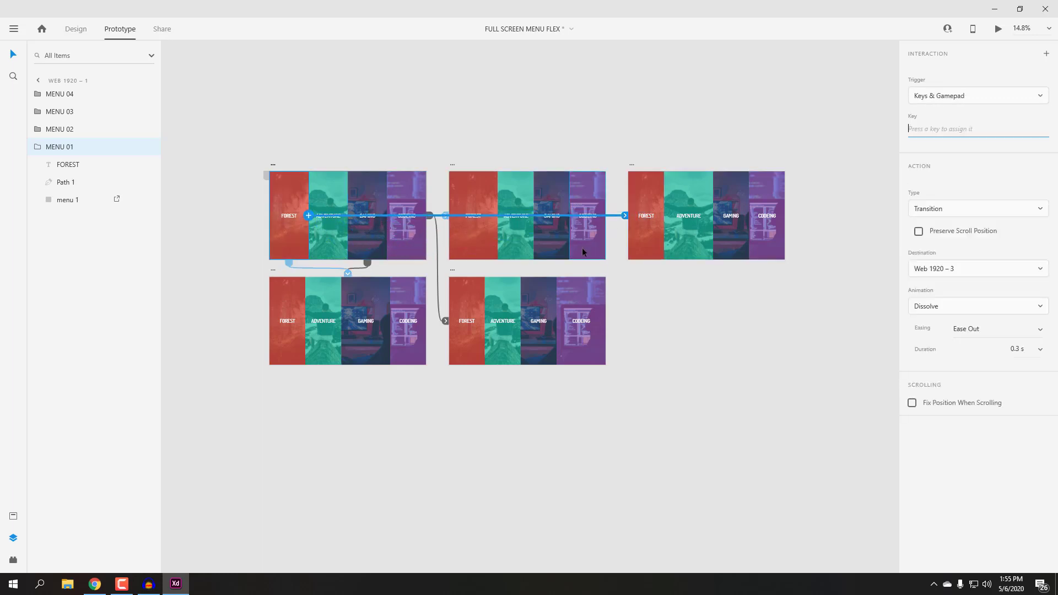
pyautogui.hotkey('ctrl', 'z')
pyautogui.hotkey('ctrl', 'z')
pyautogui.hotkey('ctrl', 'z')
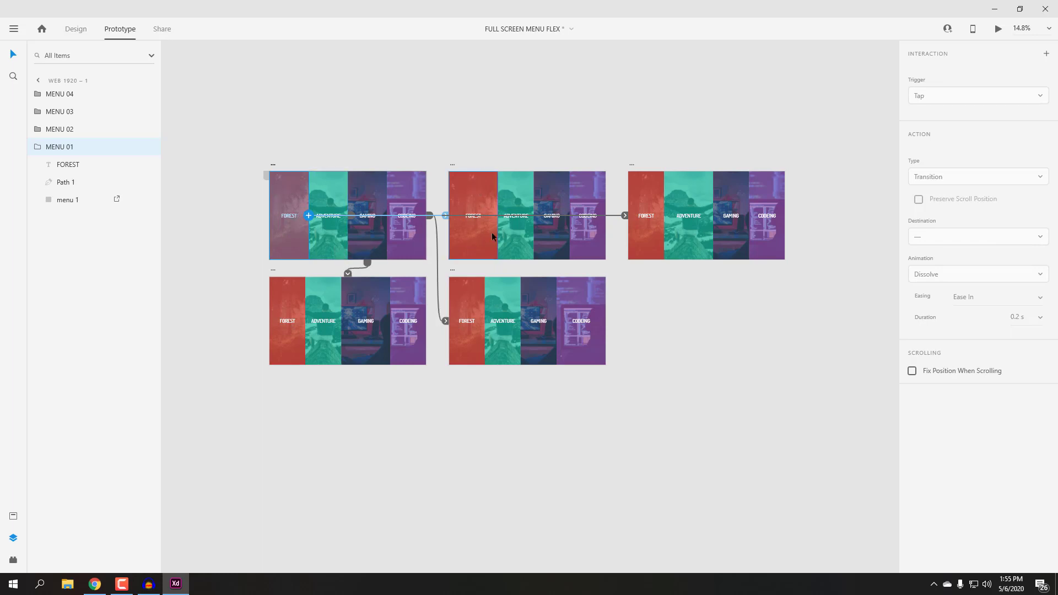
# Step: Review the FOREST panel's interaction settings on Web 1920 – 4, Web 1920 – 5 and Web 1920 – 1
pyautogui.click(287, 295)
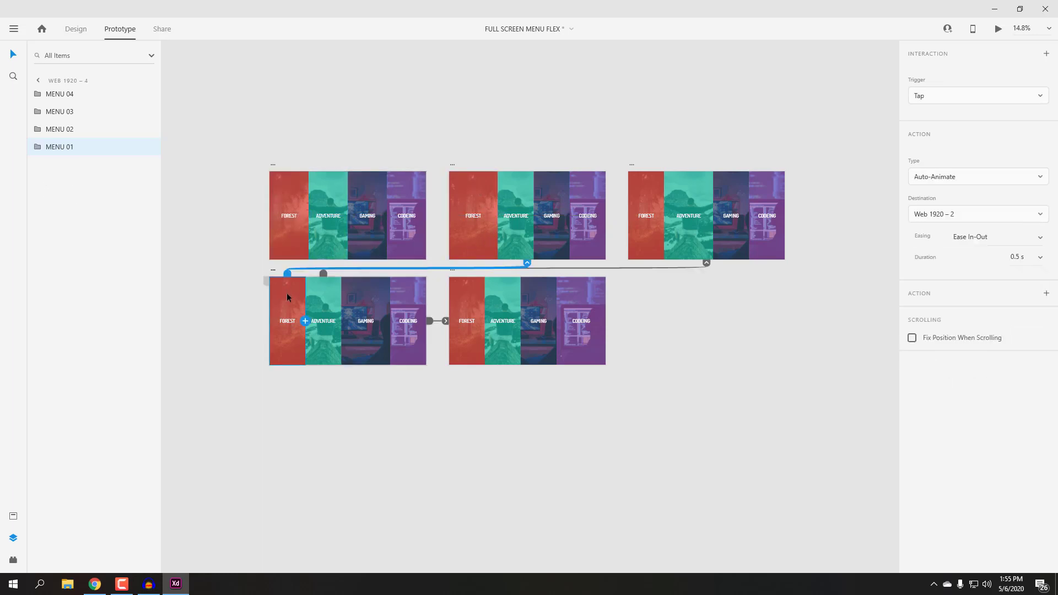
pyautogui.click(498, 317)
pyautogui.click(467, 309)
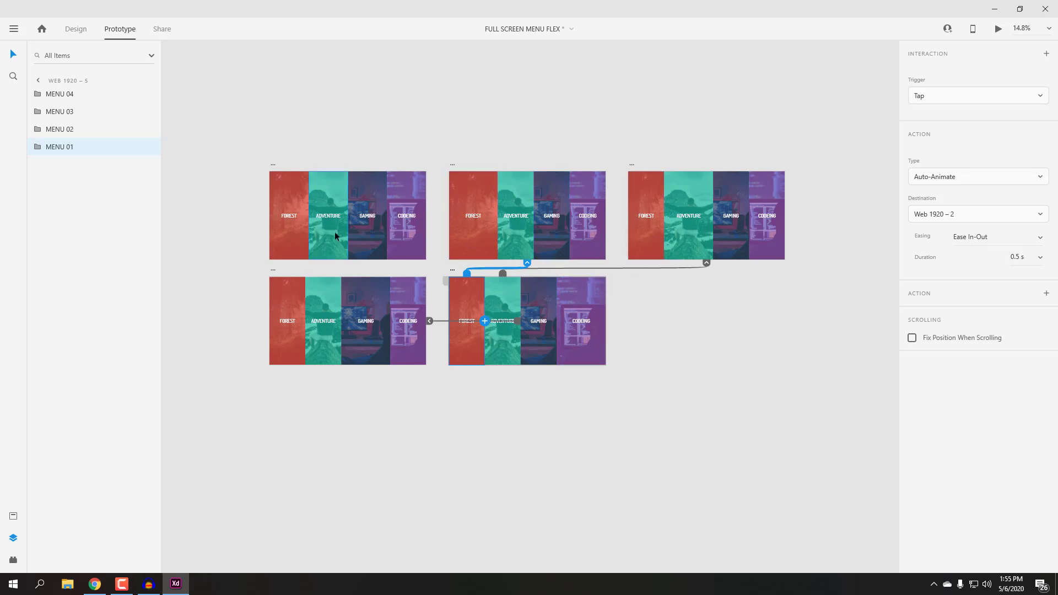
pyautogui.click(289, 192)
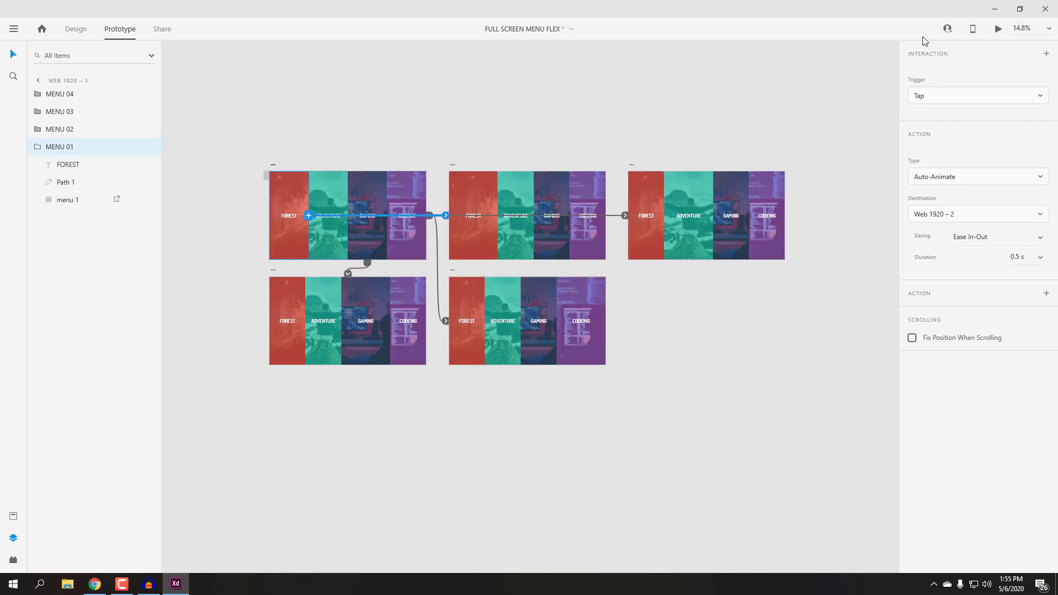
# Step: Preview the prototype, test the expansion of the FOREST, ADVENTURE, GAMING and CODEING panels, and close the preview
pyautogui.click(999, 30)
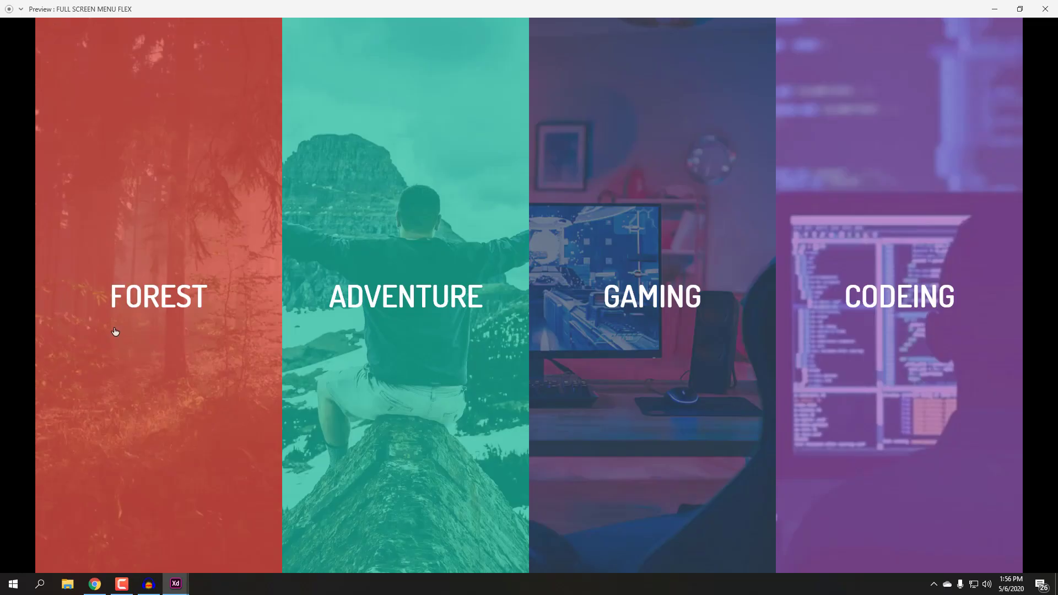
pyautogui.click(138, 311)
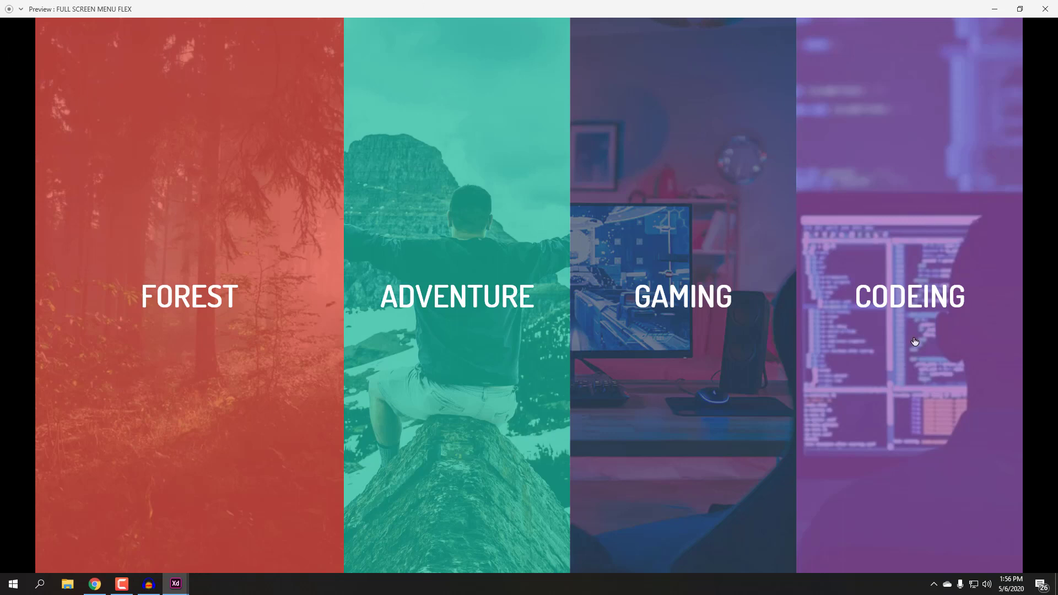
pyautogui.click(459, 306)
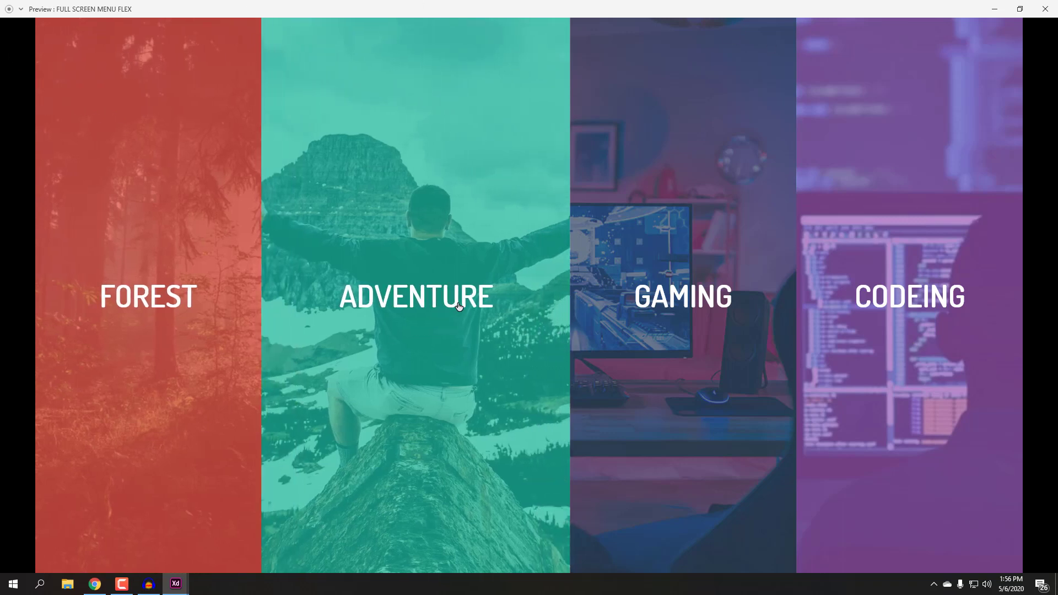
pyautogui.click(161, 307)
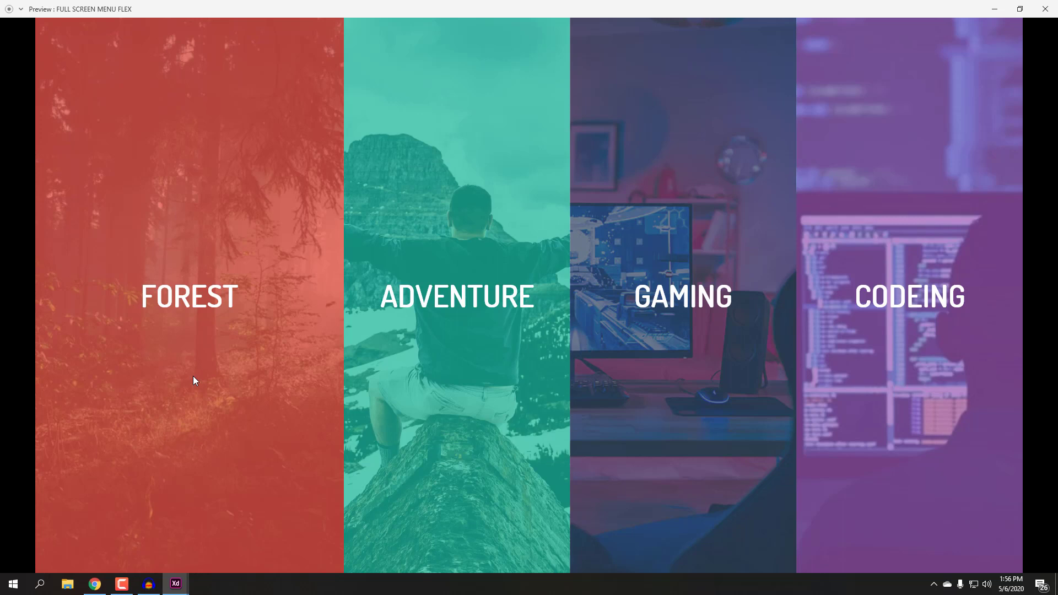
pyautogui.click(454, 300)
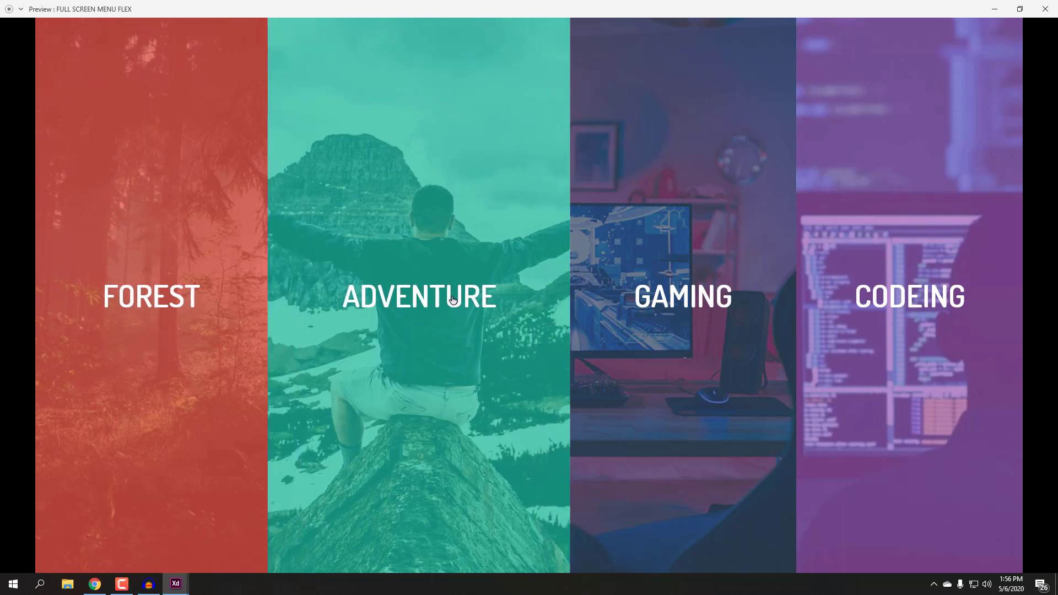
pyautogui.click(681, 297)
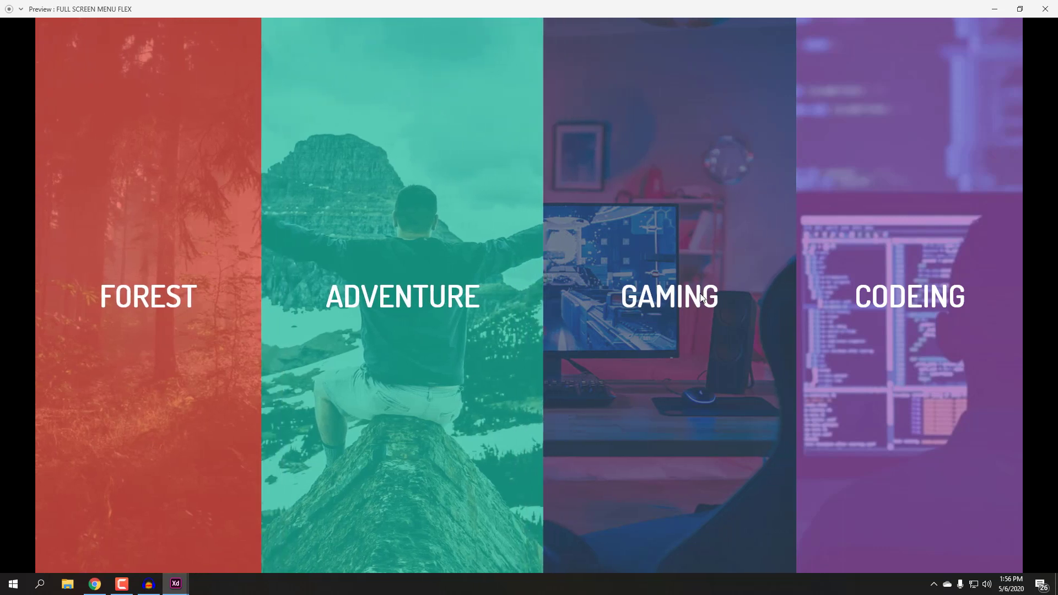
pyautogui.click(924, 294)
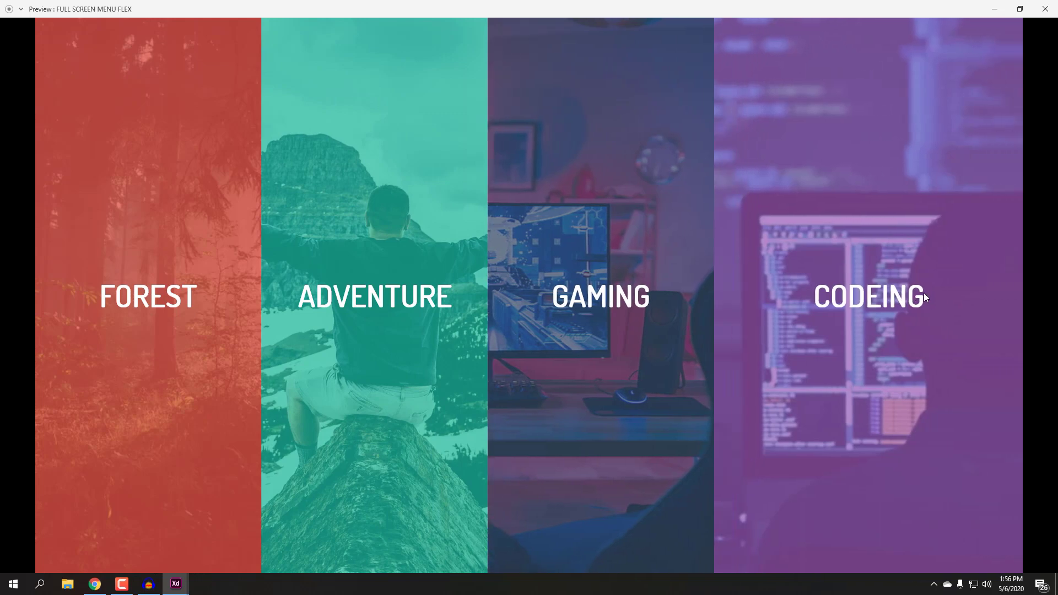
pyautogui.click(1045, 8)
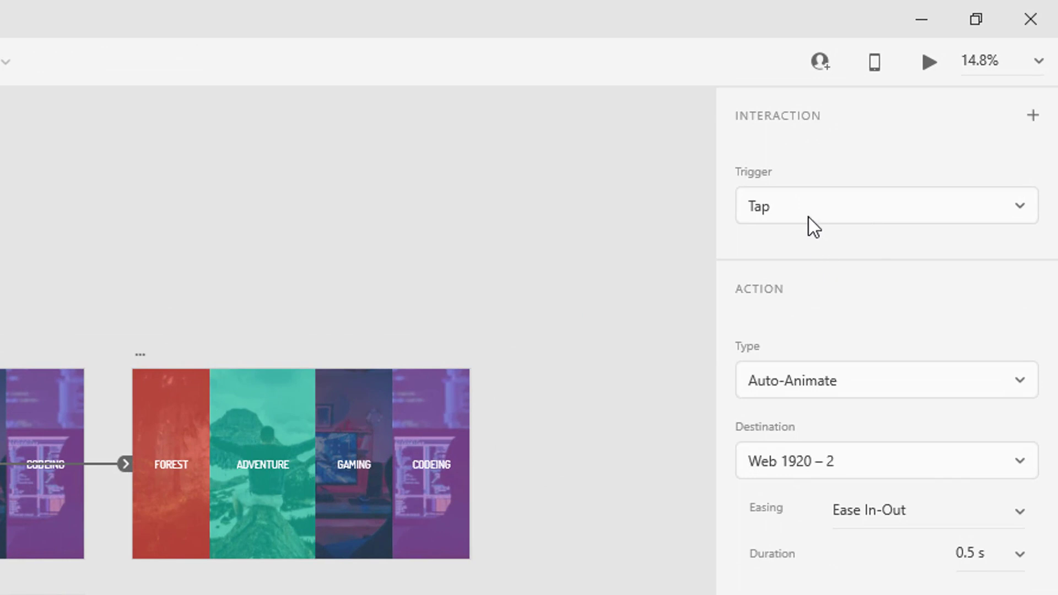
# Step: Review the trigger options for the FOREST panel's interaction and set its action type to Transition
pyautogui.click(809, 215)
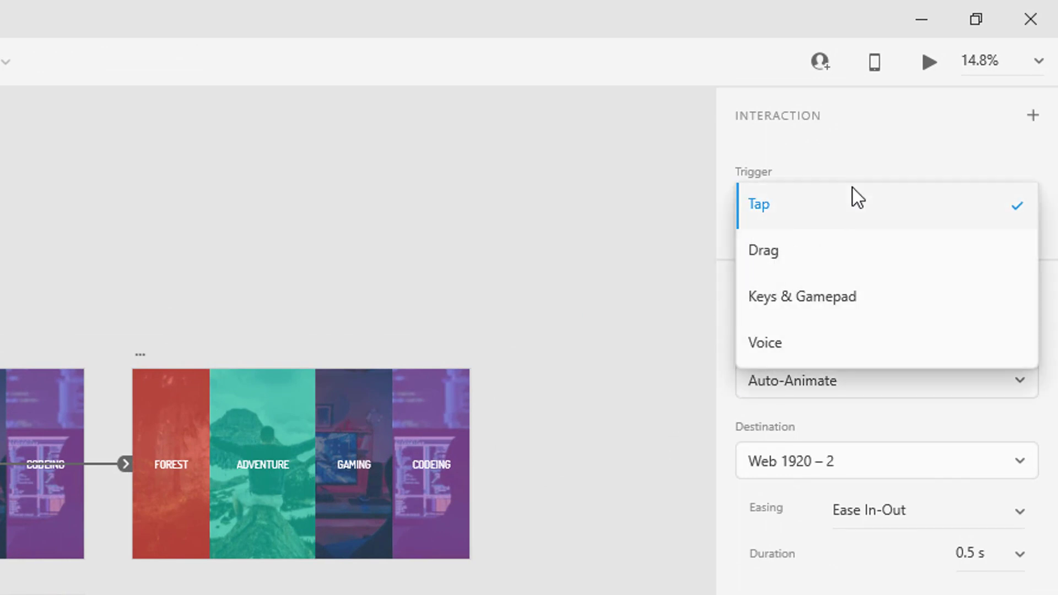
pyautogui.click(627, 282)
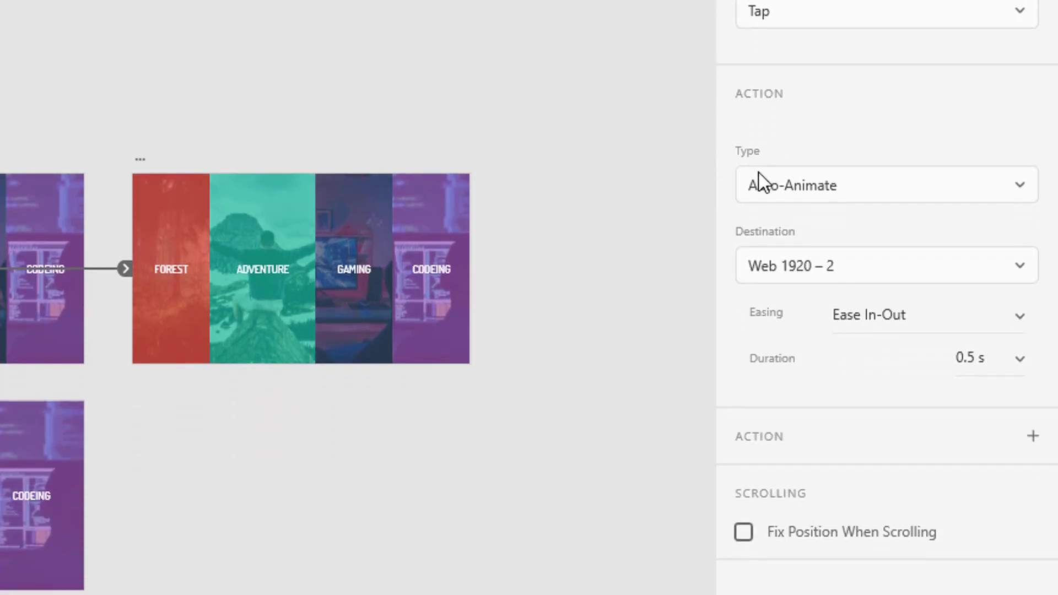
pyautogui.click(754, 182)
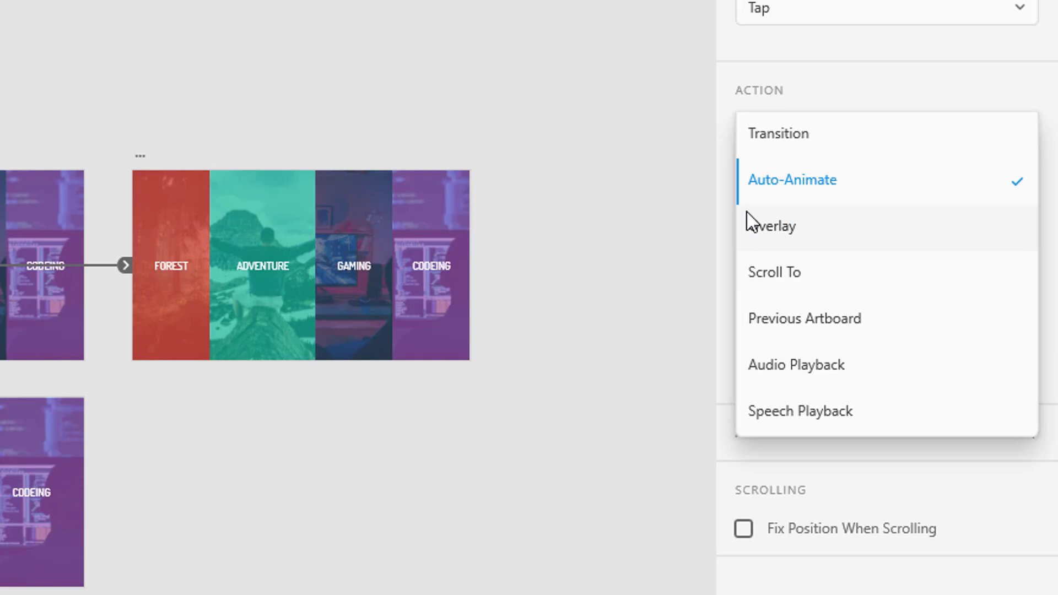
pyautogui.click(834, 136)
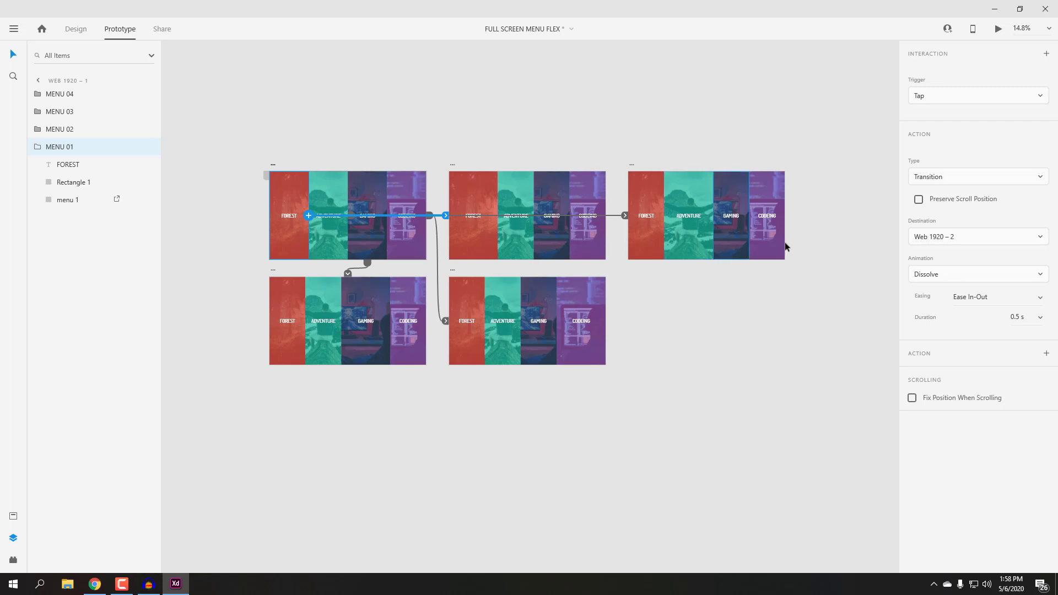
# Step: Review the duration and animation choices for the FOREST panel's transition without changing them
pyautogui.click(1041, 318)
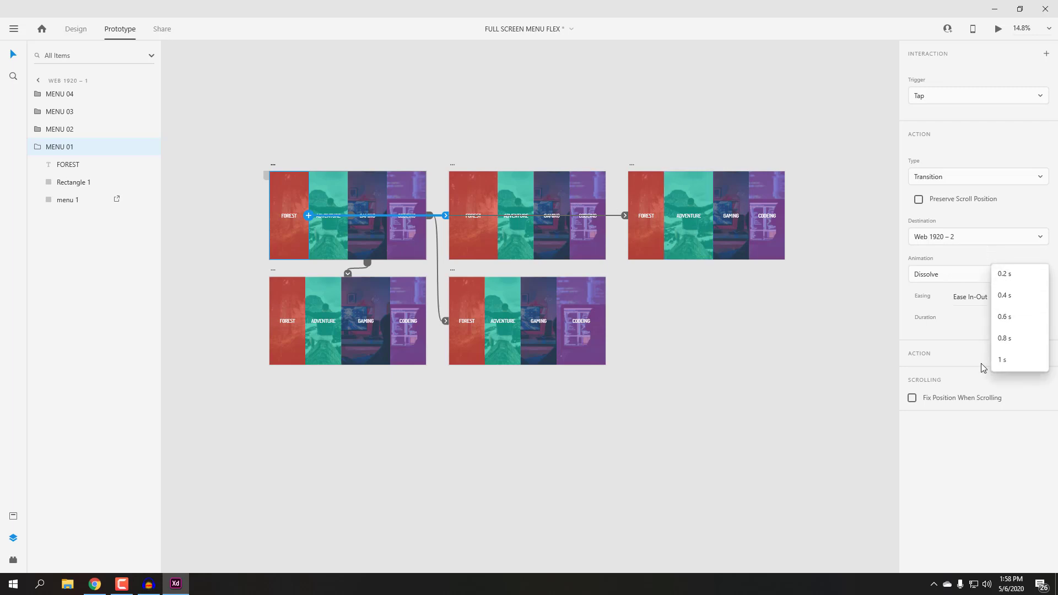
pyautogui.click(976, 462)
pyautogui.click(1035, 274)
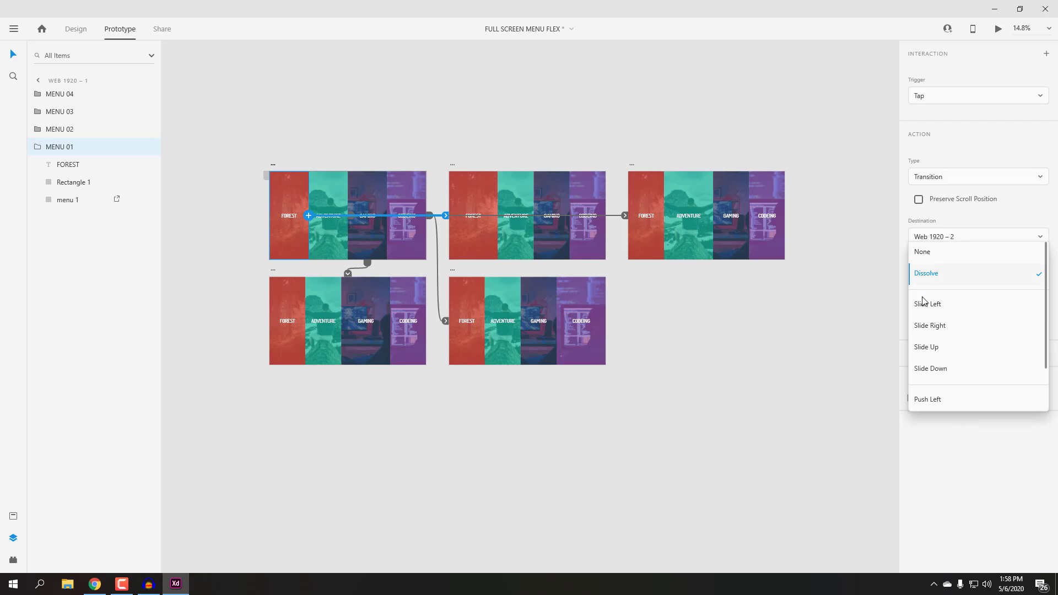
pyautogui.click(788, 368)
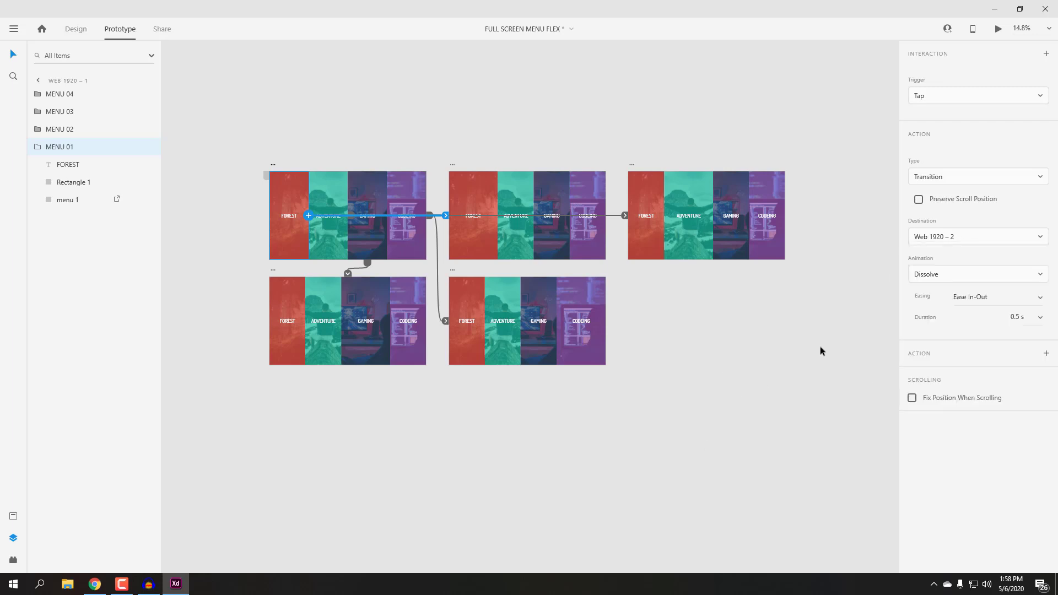
# Step: Select all five artboards to show their connections and return to design mode
pyautogui.click(814, 410)
pyautogui.moveTo(235, 131); pyautogui.dragTo(766, 399)
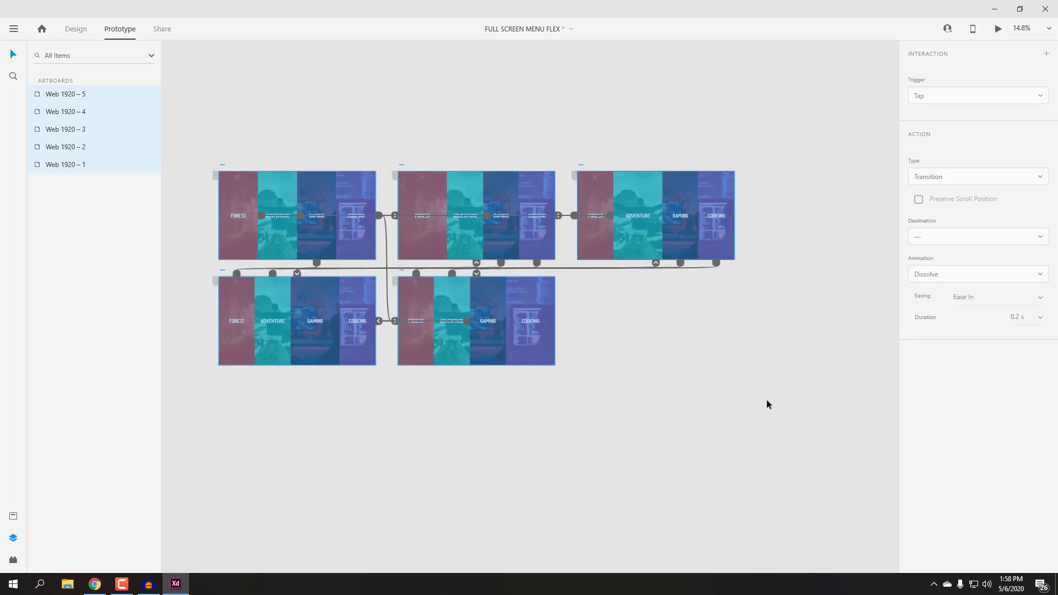
pyautogui.click(79, 31)
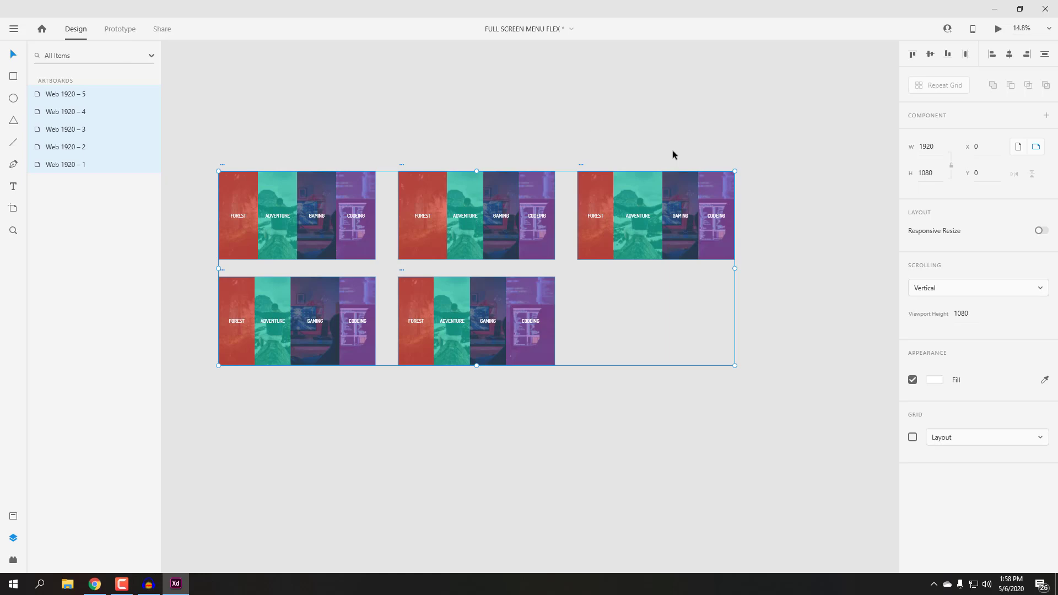
# Step: Open the preview of the full-screen menu prototype and maximize its window
pyautogui.click(996, 31)
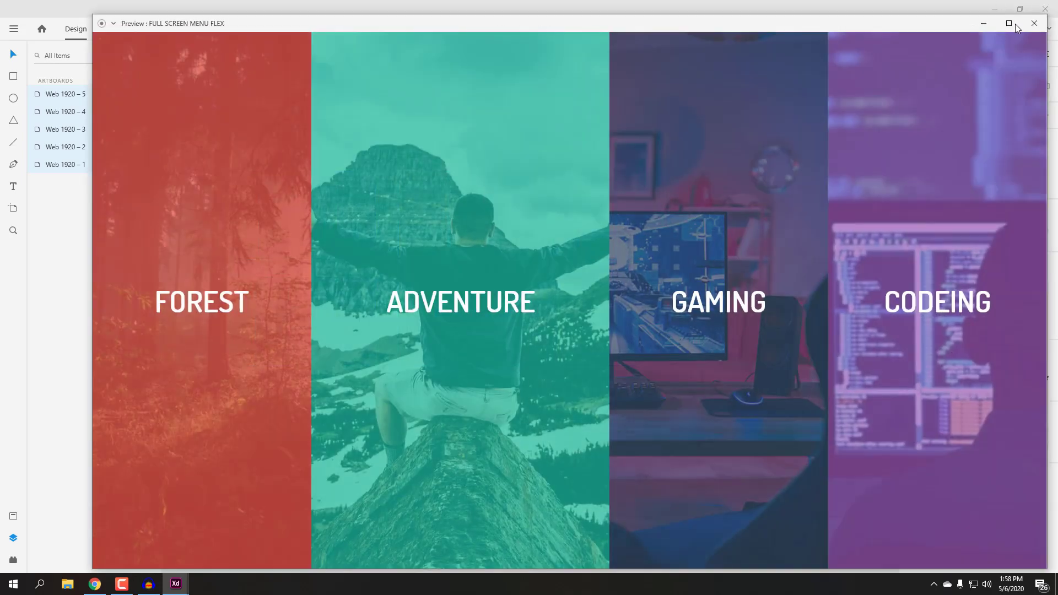
pyautogui.click(1013, 25)
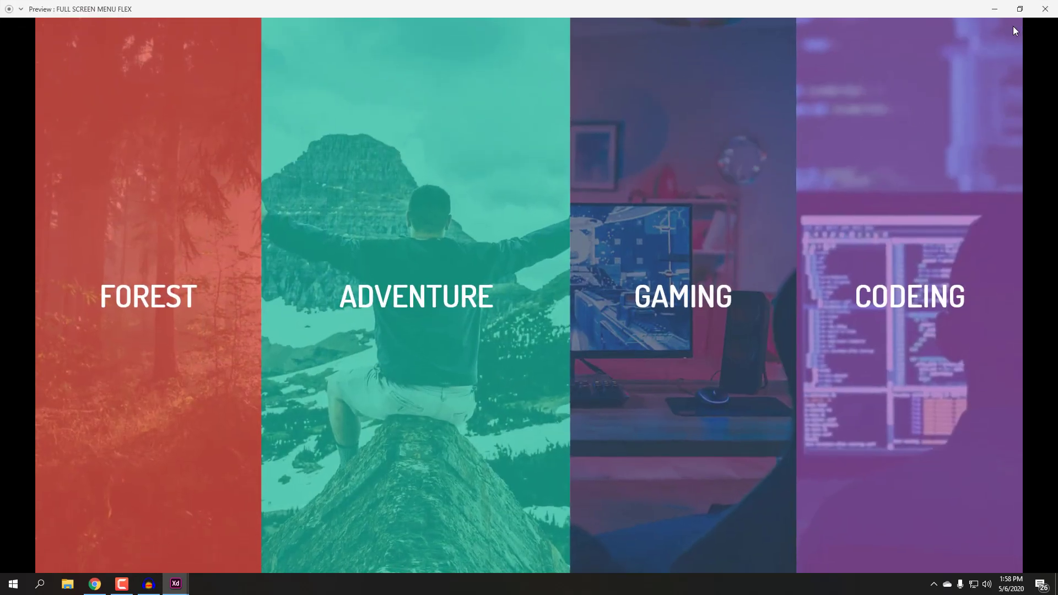